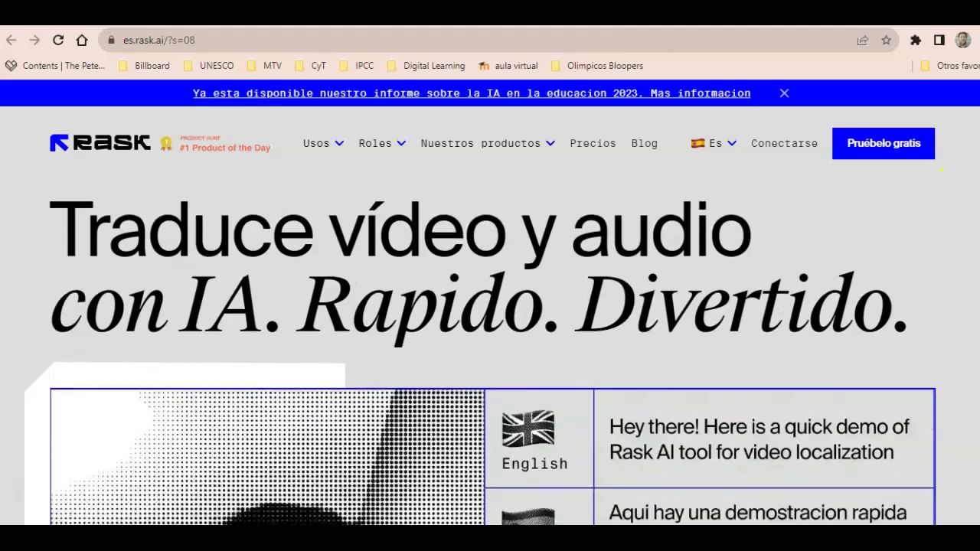
Look through the Rask home page's translation demos, supported languages, voice clone and multiple speaker features, and user results and comments.
scroll(490, 345, down, 1)
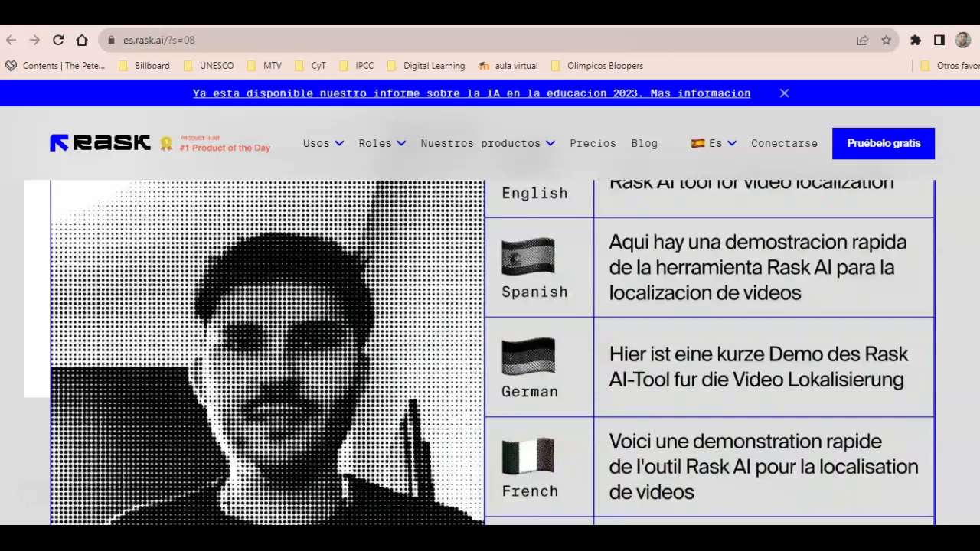
scroll(491, 345, down, 4)
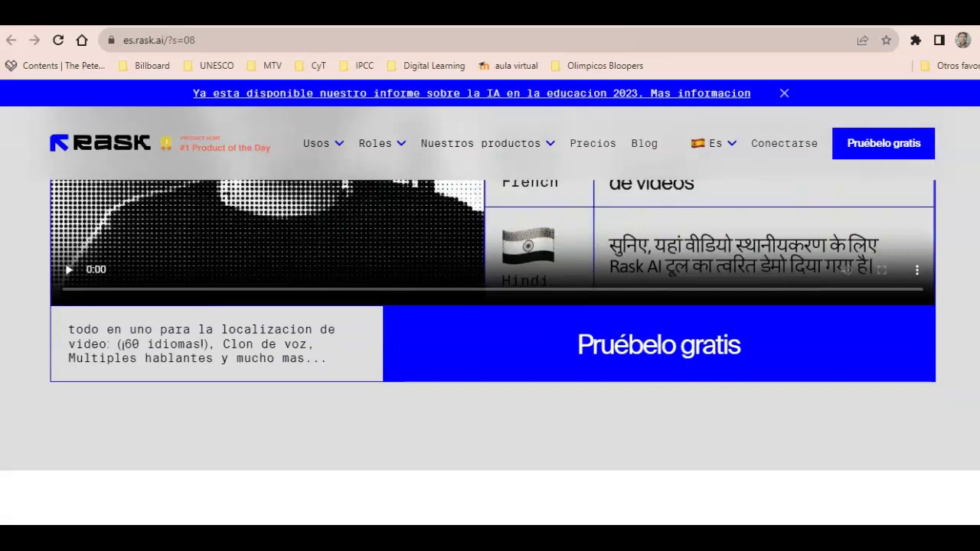
scroll(490, 345, down, 5)
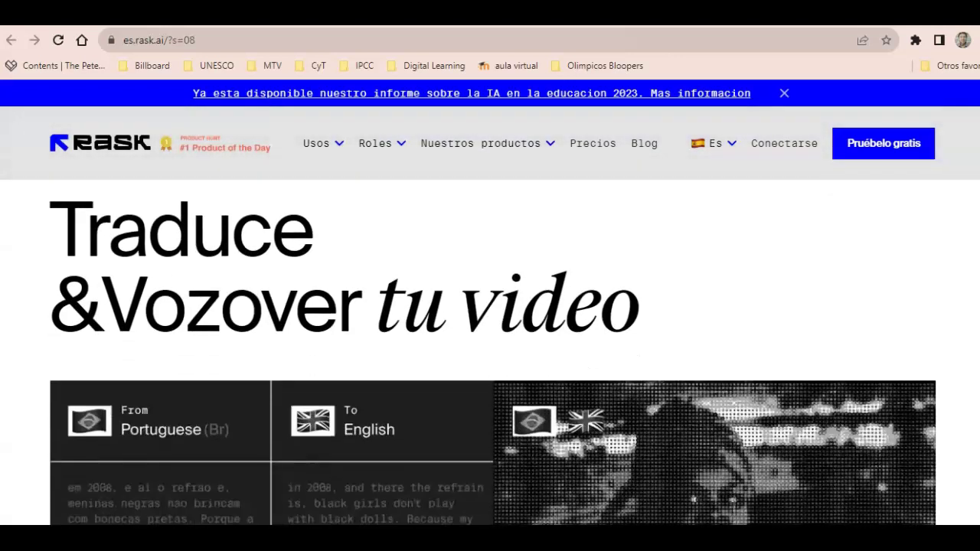
scroll(490, 344, down, 5)
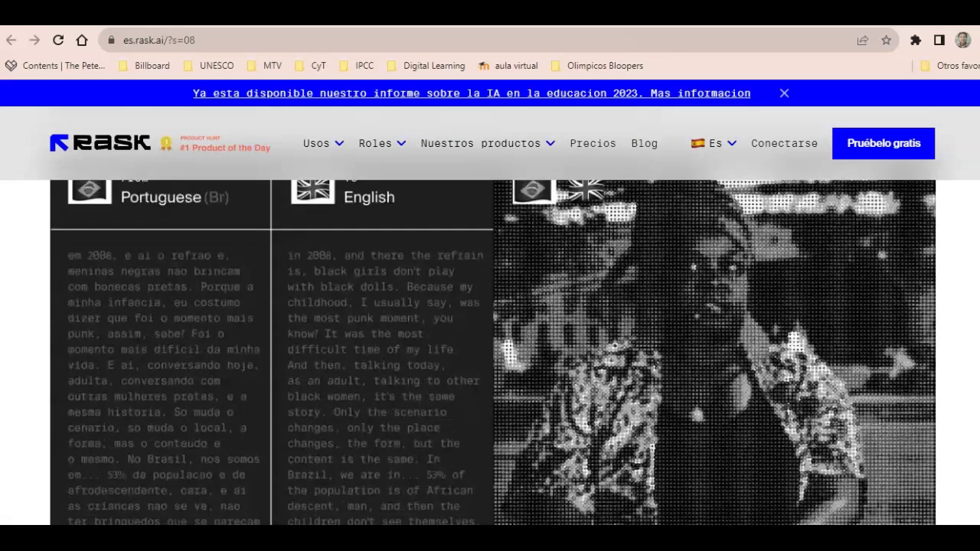
scroll(447, 438, down, 9)
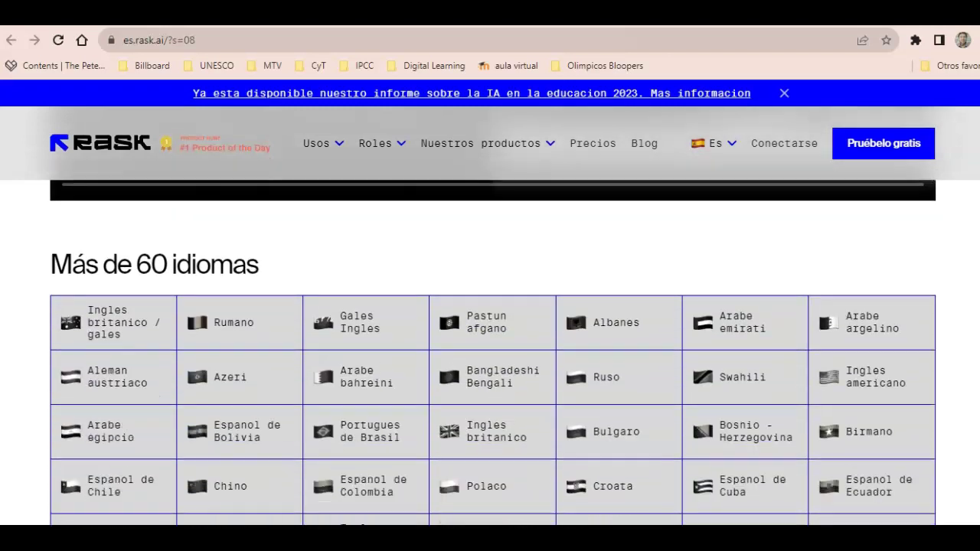
scroll(490, 352, down, 7)
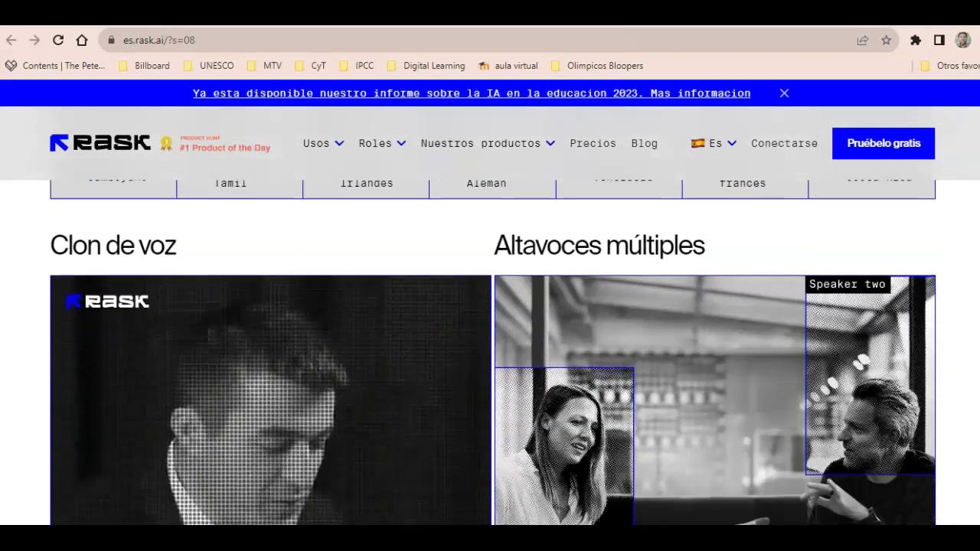
scroll(491, 344, down, 5)
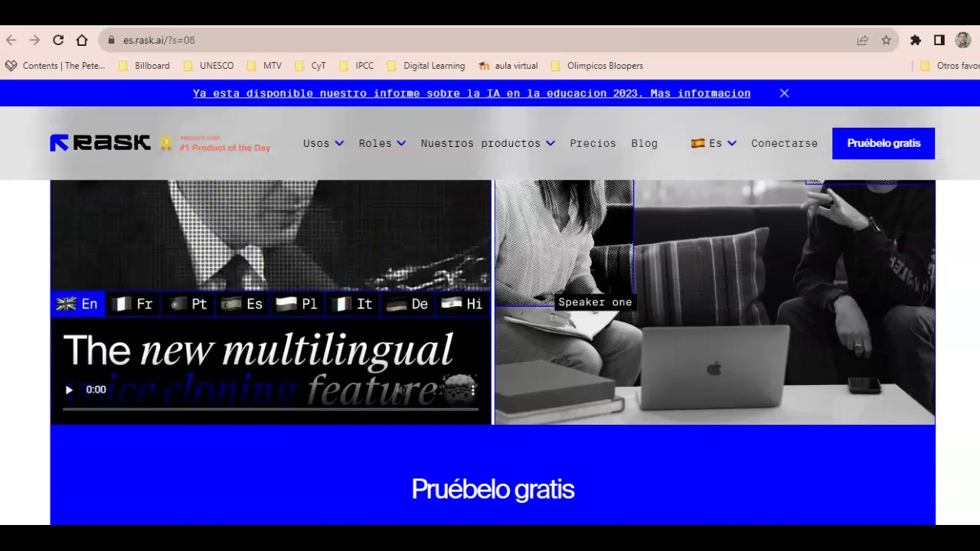
scroll(490, 344, down, 7)
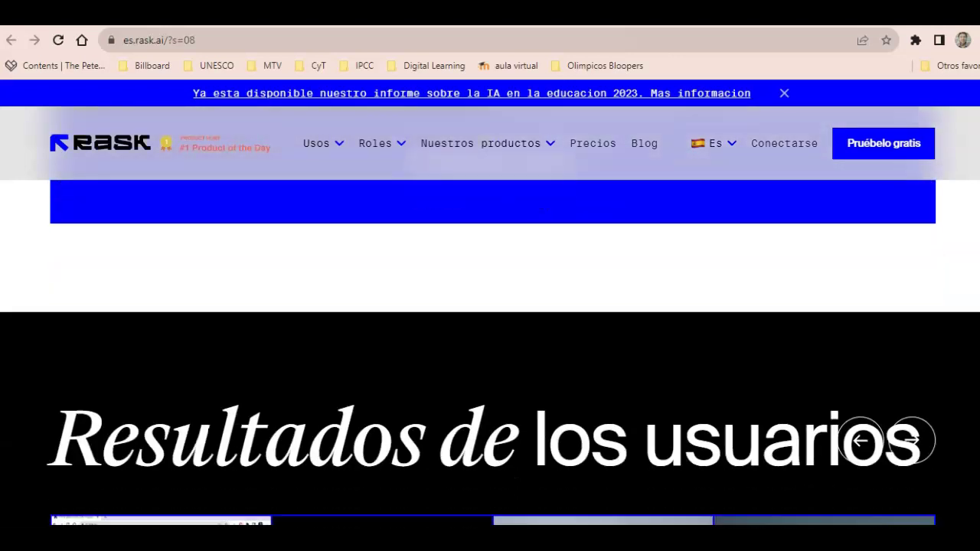
scroll(490, 344, down, 2)
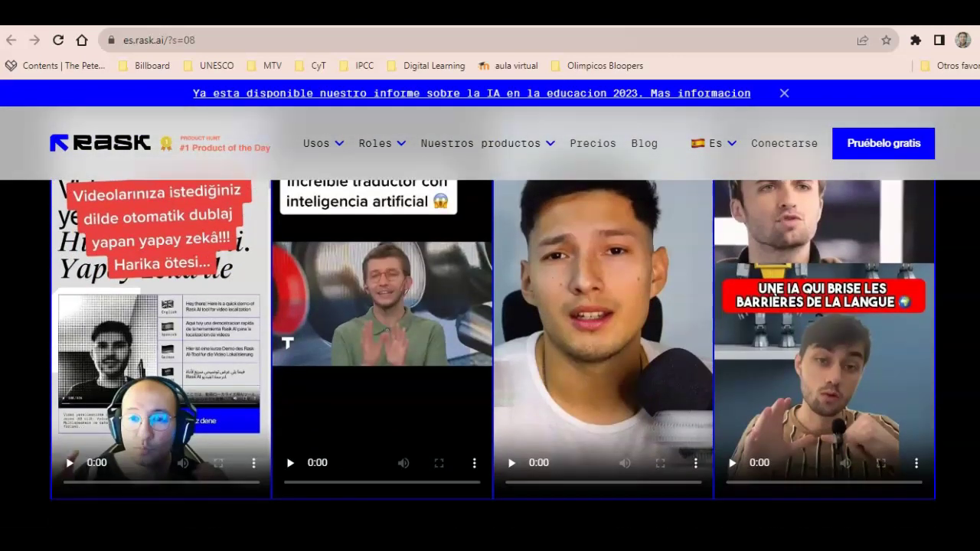
scroll(490, 345, down, 8)
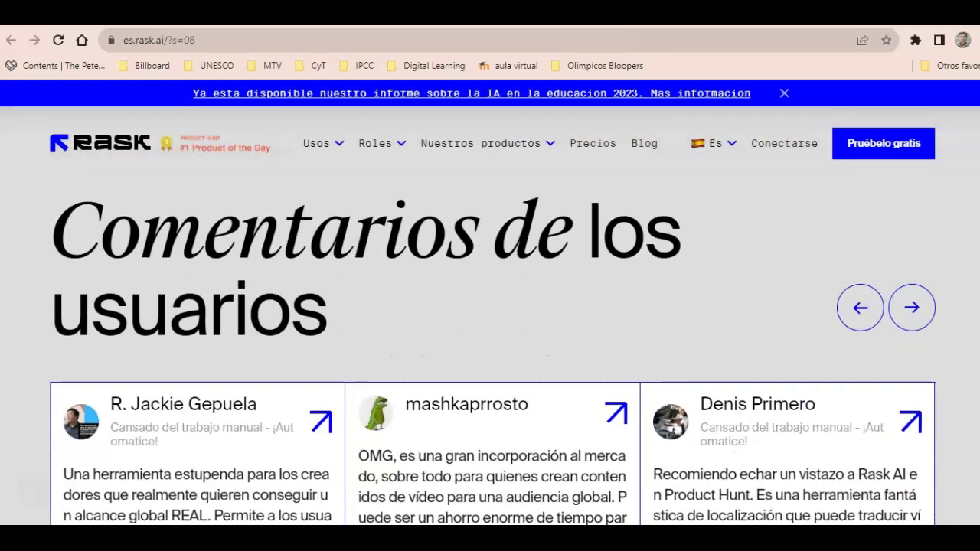
scroll(491, 345, down, 2)
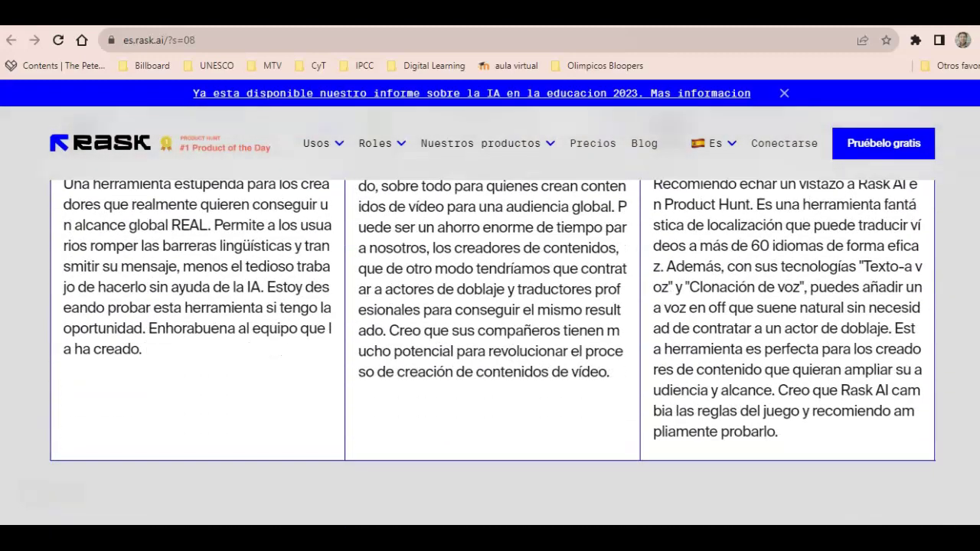
scroll(490, 344, up, 10)
scroll(490, 344, down, 3)
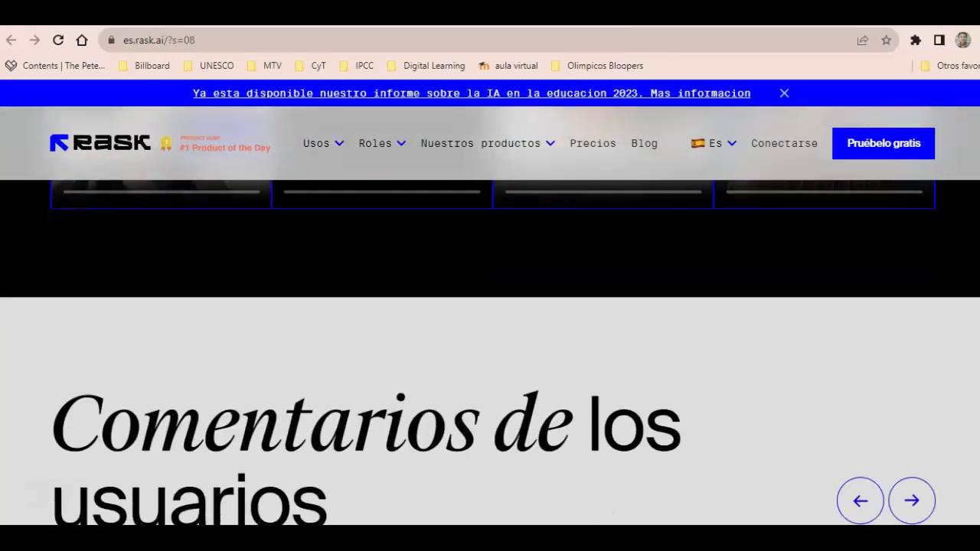
Review the home page's Rask Shorts section, the use cases and the professions the tool is designed for.
scroll(491, 345, down, 15)
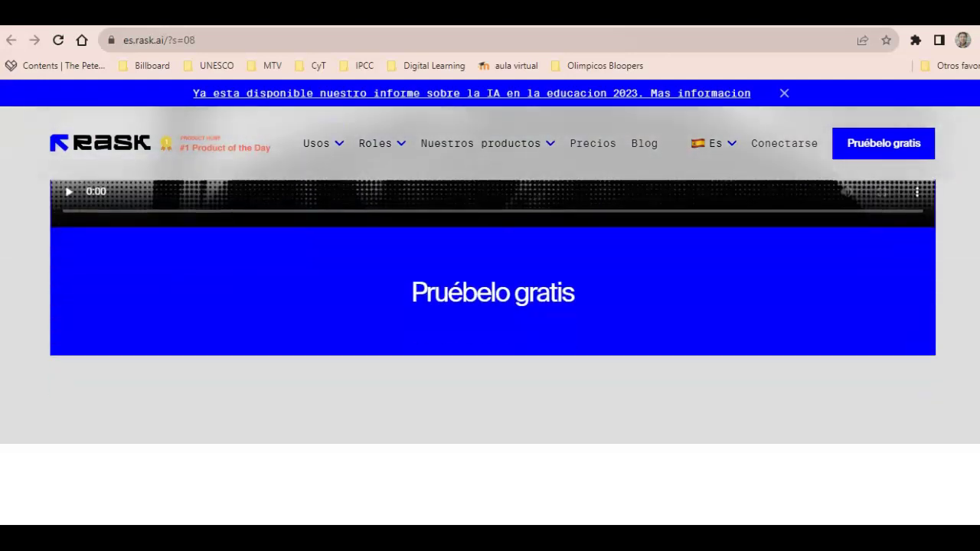
scroll(490, 344, up, 10)
scroll(490, 345, down, 3)
scroll(490, 345, up, 1)
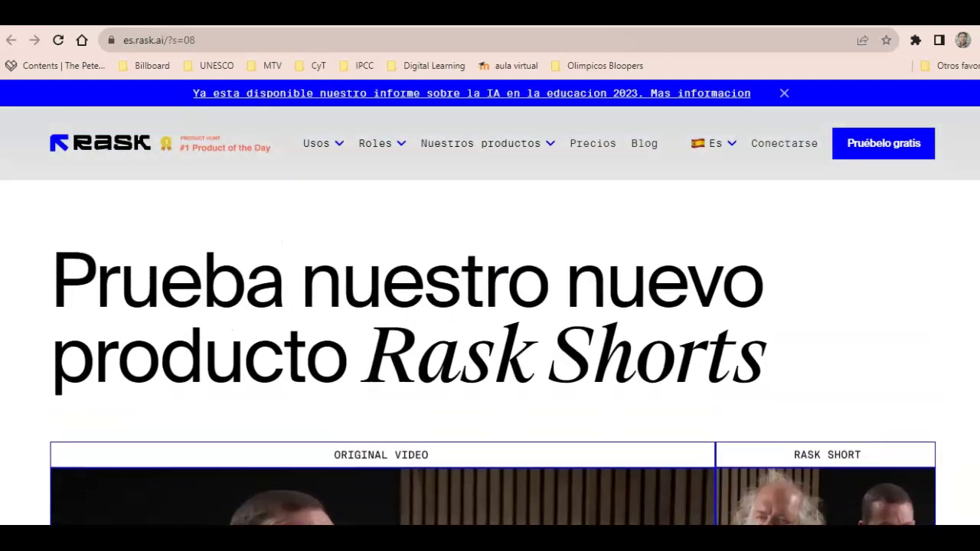
scroll(490, 345, down, 10)
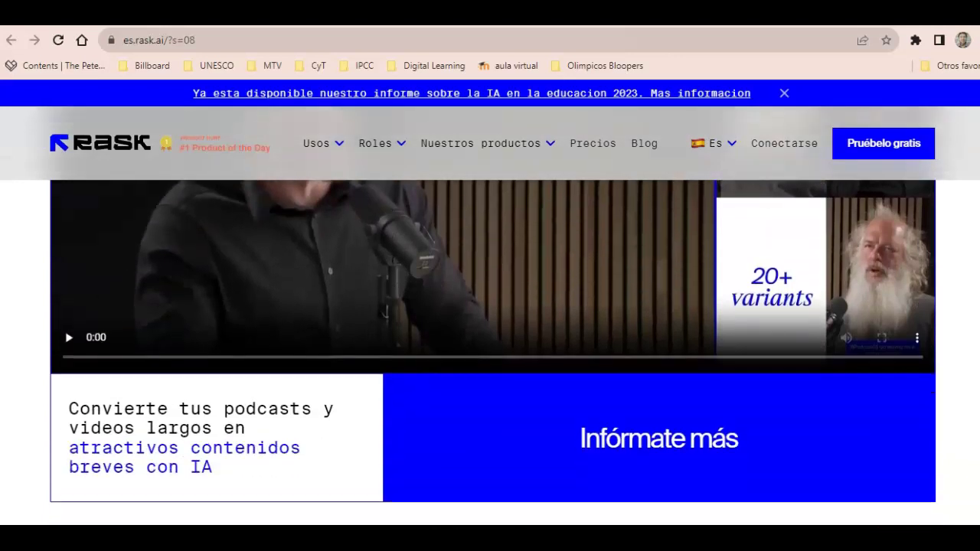
scroll(491, 345, down, 1)
scroll(491, 345, down, 3)
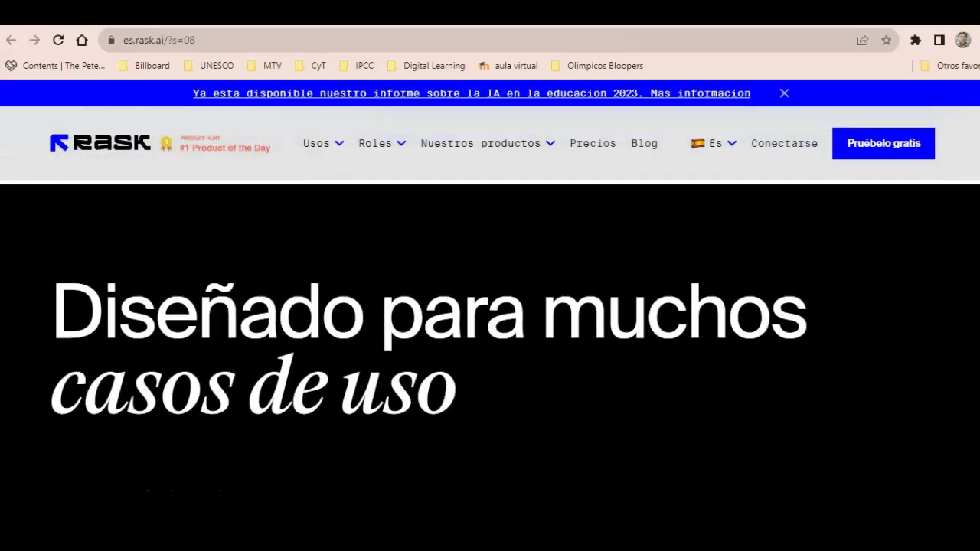
scroll(490, 344, up, 1)
scroll(490, 345, down, 5)
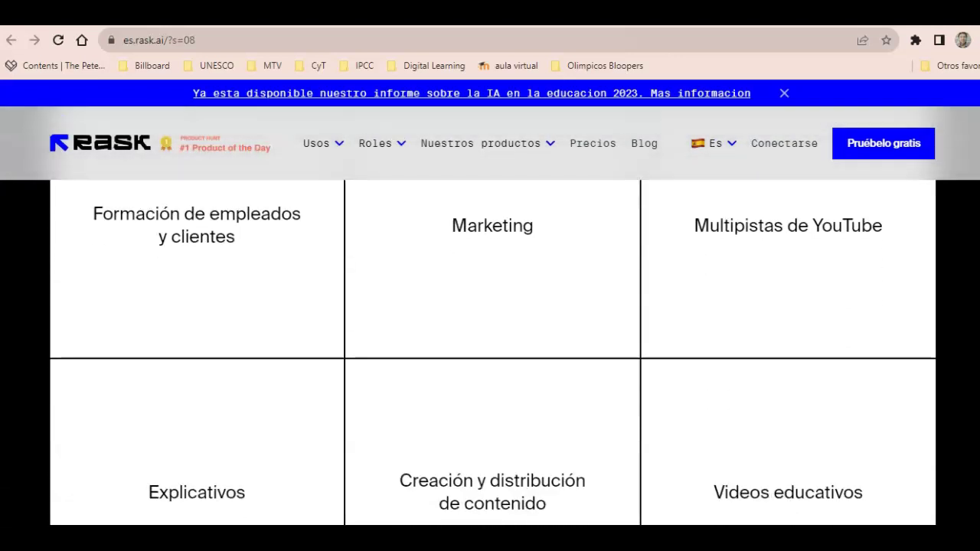
scroll(490, 345, down, 10)
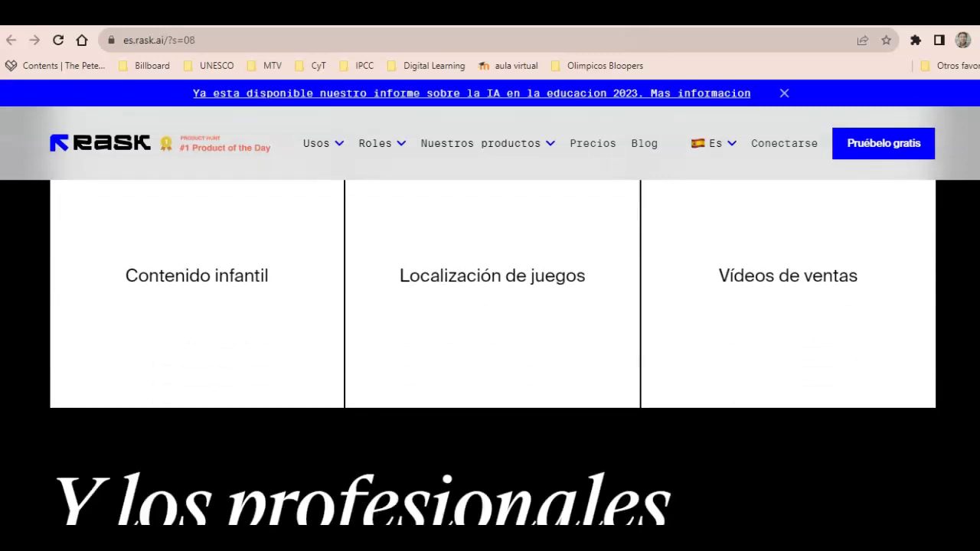
scroll(490, 345, down, 10)
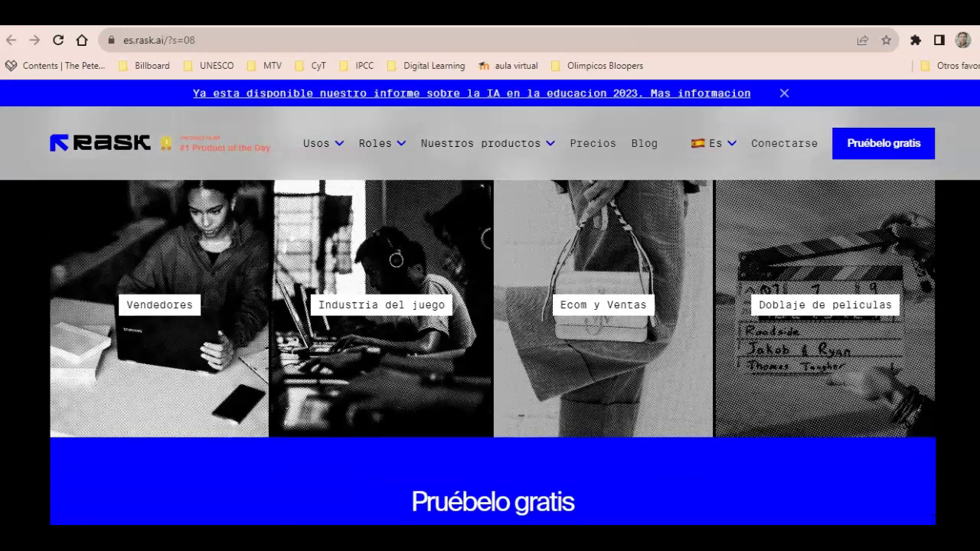
scroll(735, 383, up, 2)
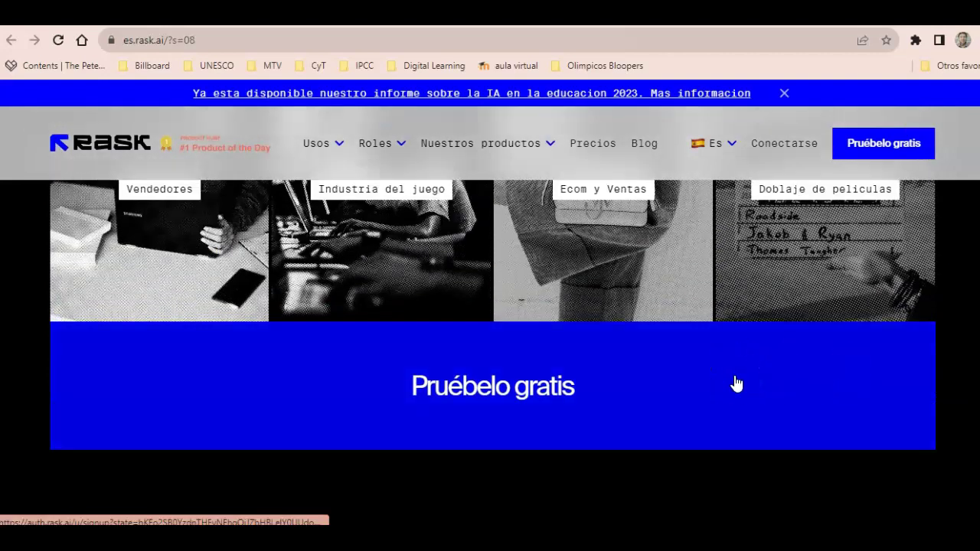
Start the free trial and sign up with Google using the second listed account.
click(882, 148)
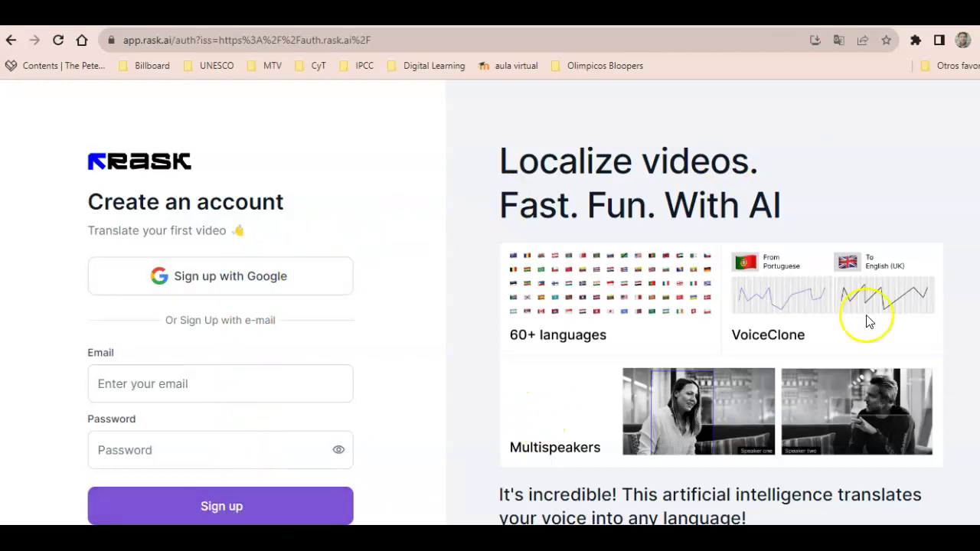
scroll(515, 330, down, 2)
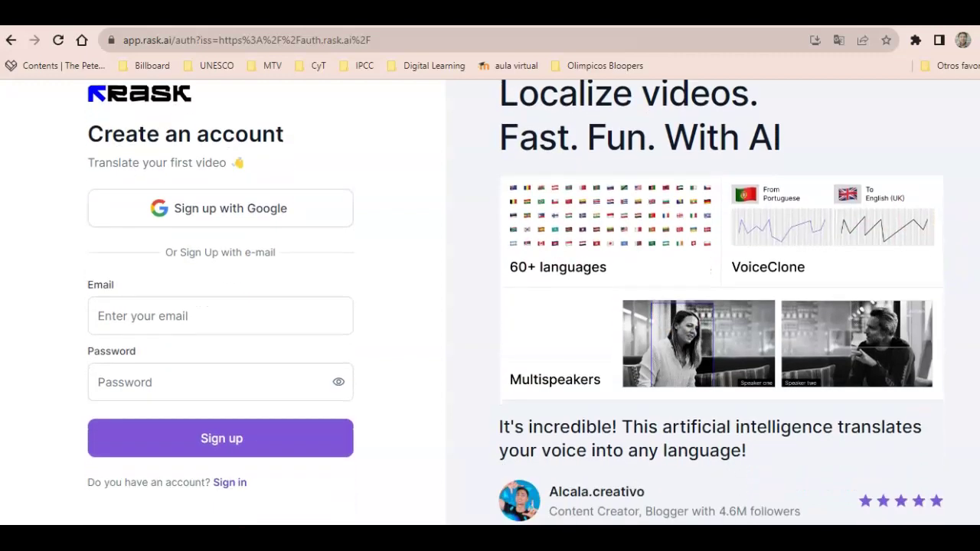
scroll(515, 300, down, 1)
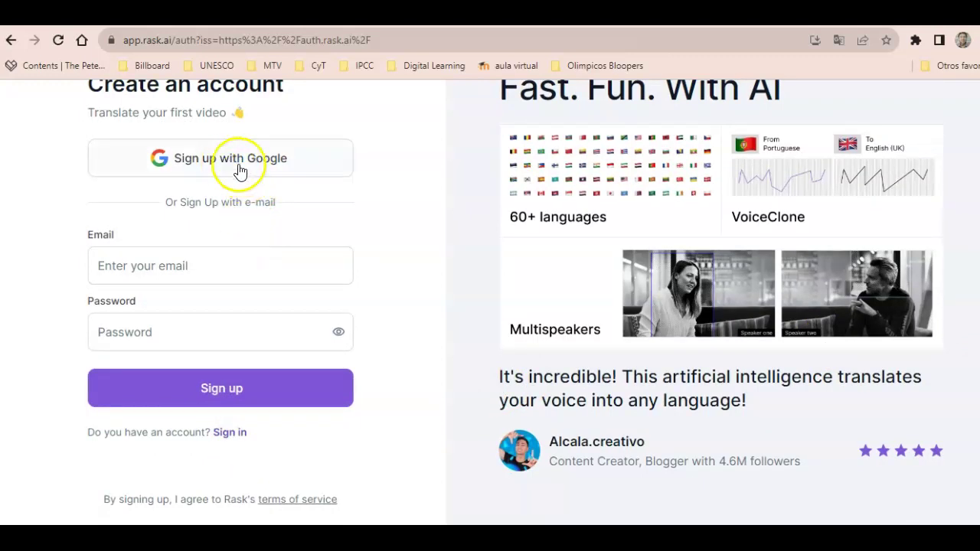
click(190, 161)
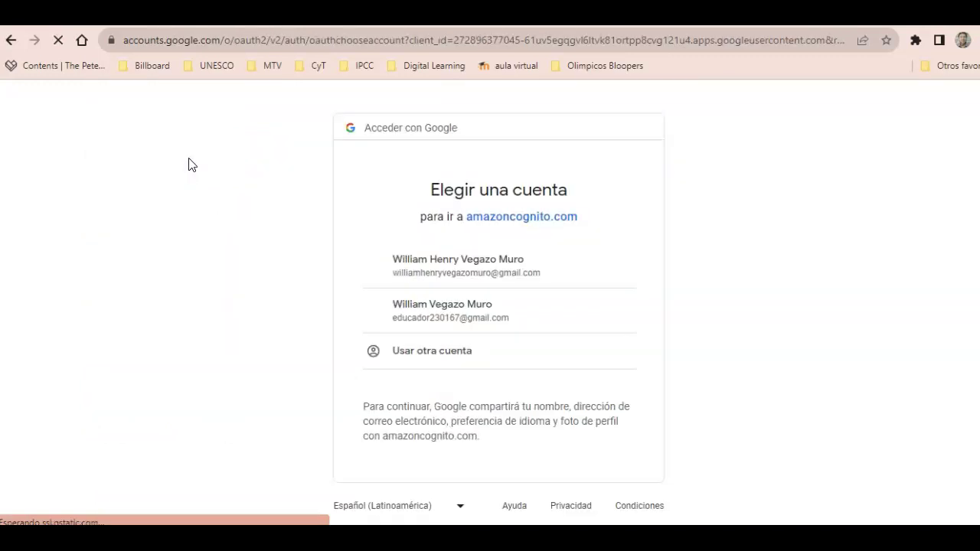
click(375, 291)
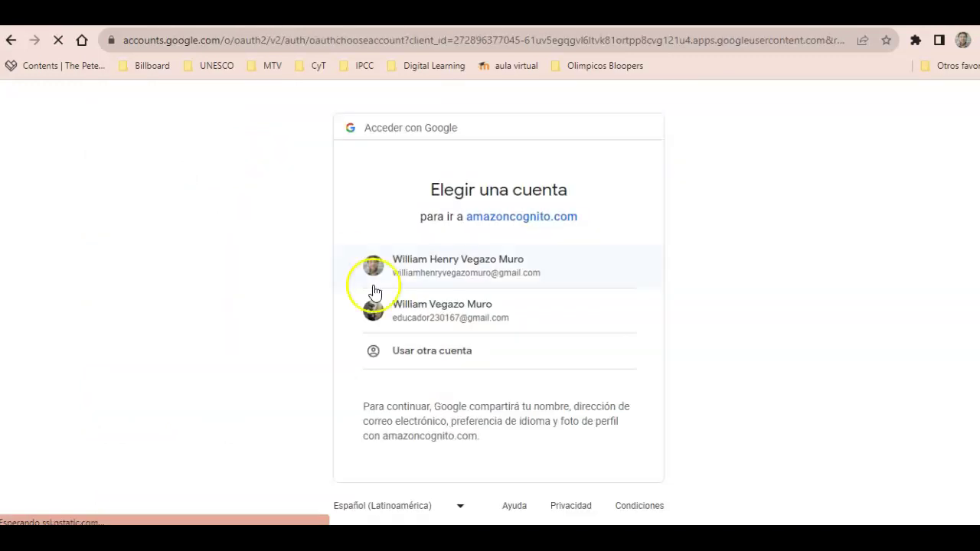
click(449, 320)
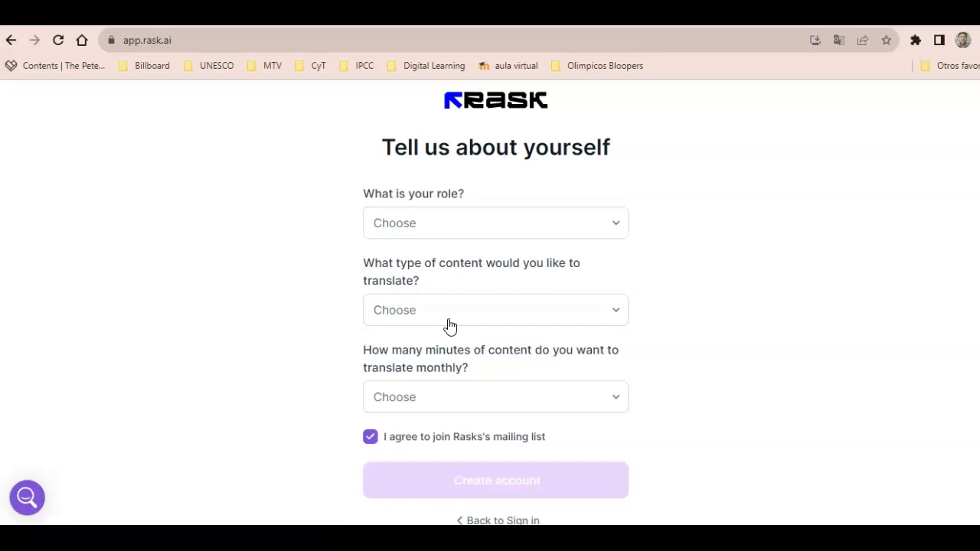
Set the role in the profile questionnaire to Other and specify it as "Teacher".
click(617, 224)
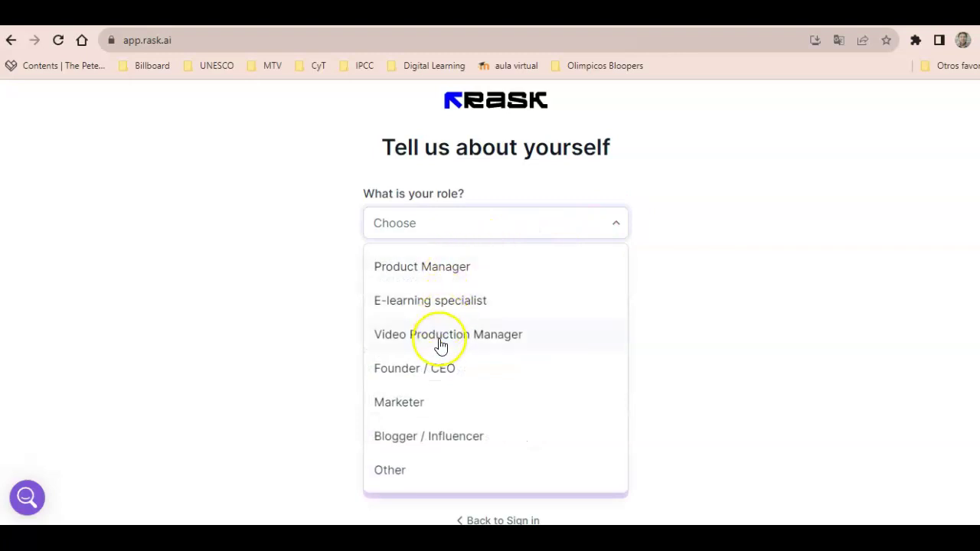
click(396, 471)
click(448, 272)
text(Teacher)
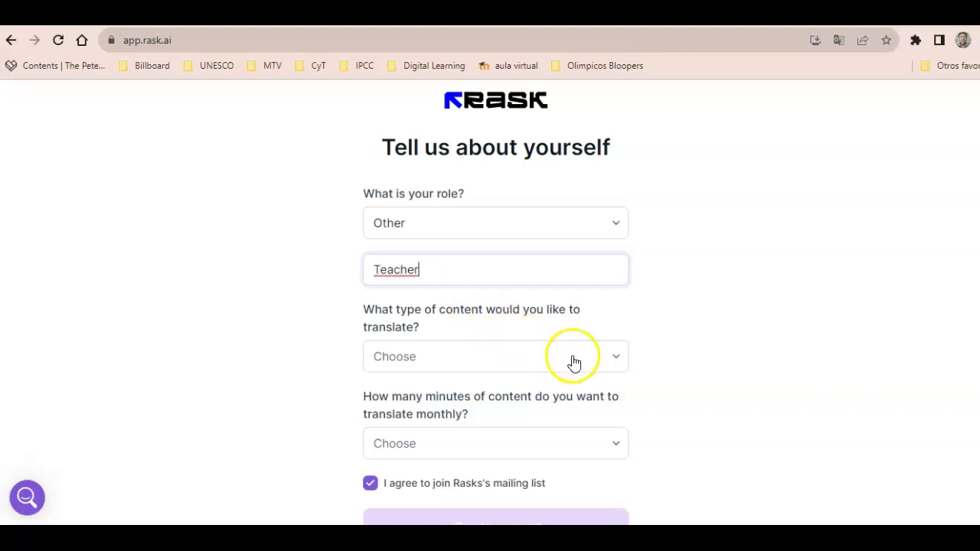
Choose Educational content as the type to translate and 50-100 min as the monthly amount.
click(621, 363)
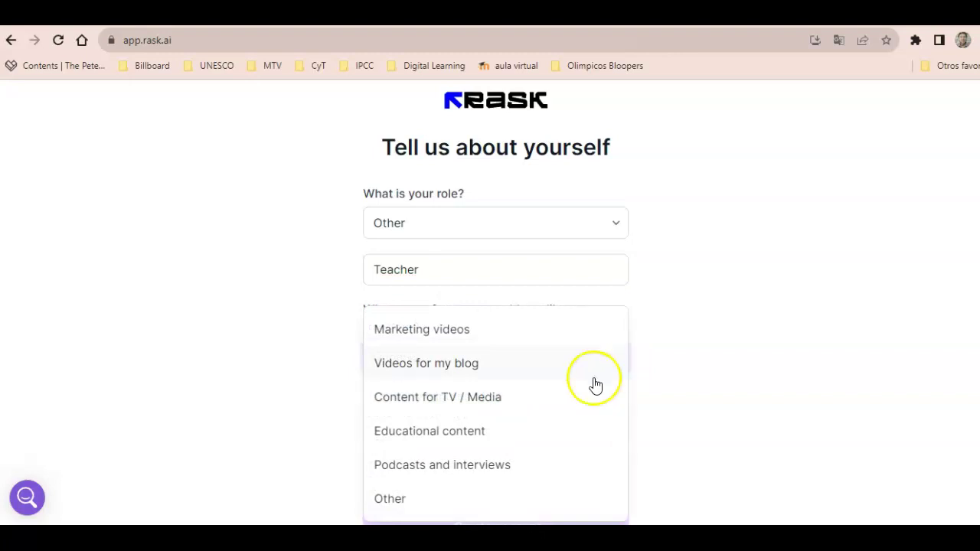
click(477, 432)
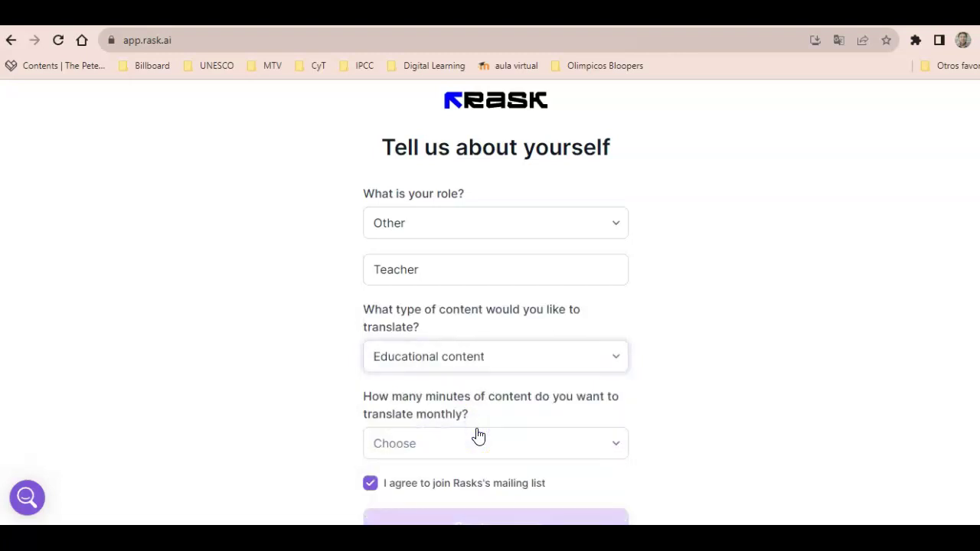
click(614, 449)
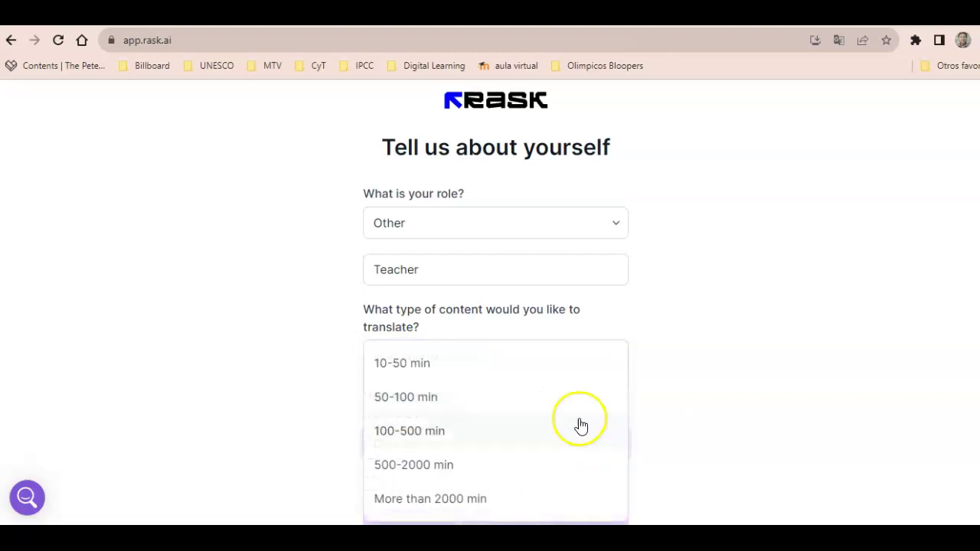
click(423, 398)
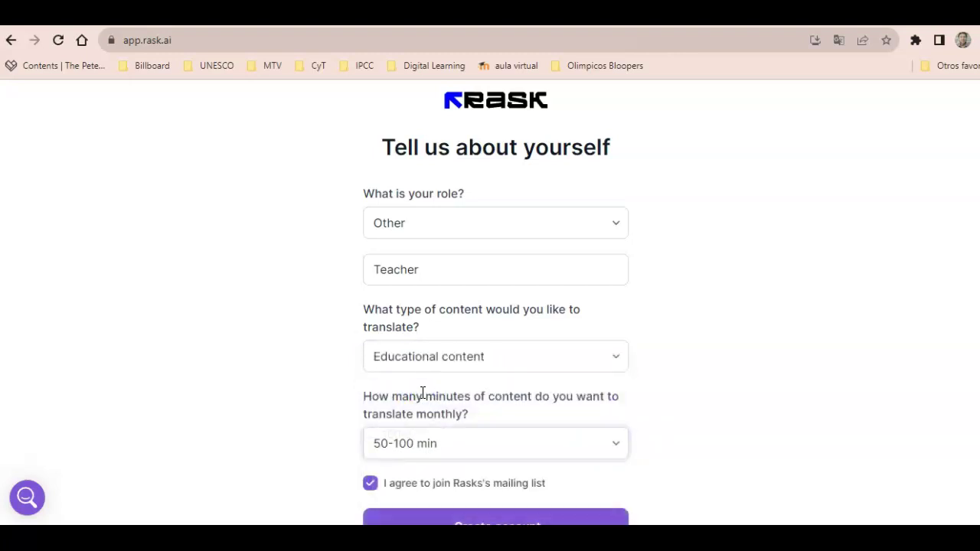
Turn the mailing list consent off and on again, and create the account.
scroll(924, 357, down, 1)
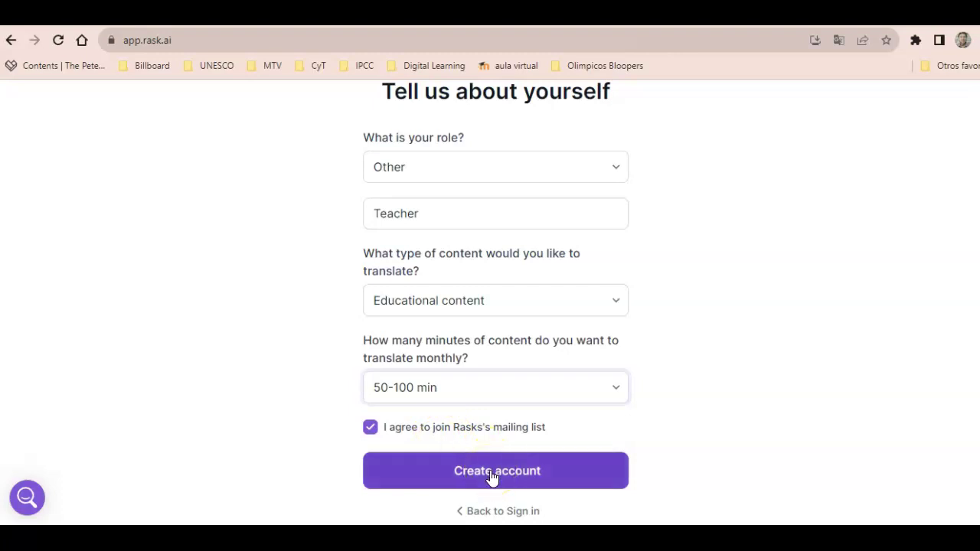
click(372, 430)
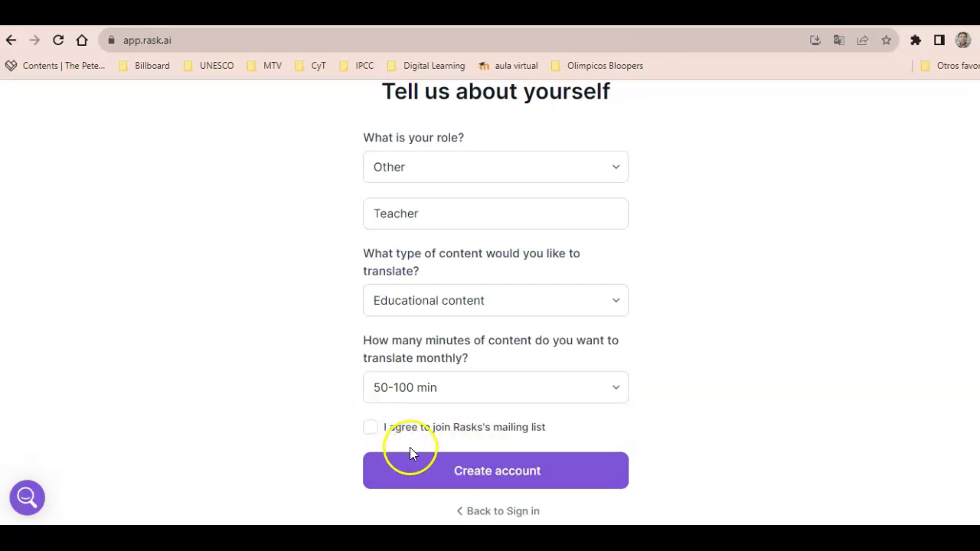
click(369, 431)
click(467, 470)
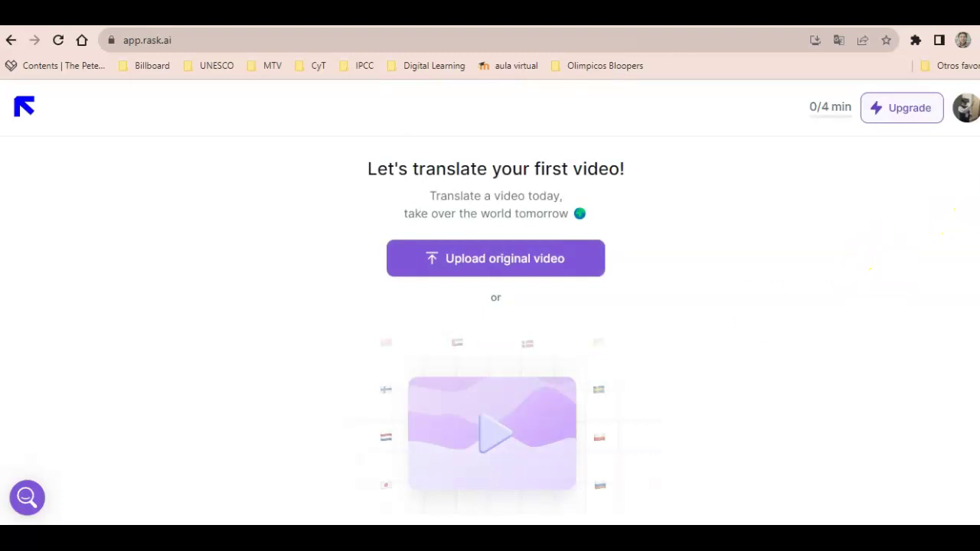
Open the upgrade plans and review the annual prices, included minutes and features of each plan.
scroll(958, 230, down, 2)
scroll(496, 302, down, 1)
scroll(496, 301, up, 2)
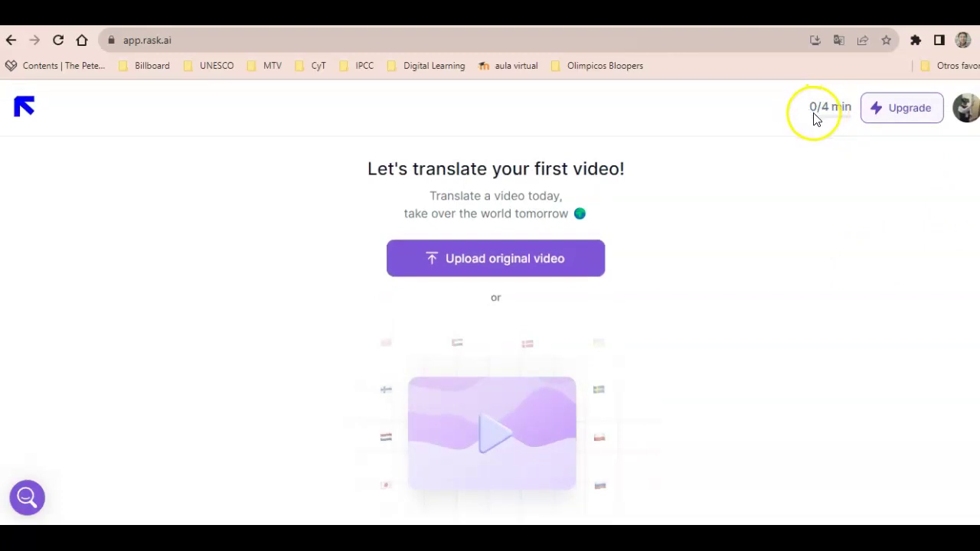
click(905, 118)
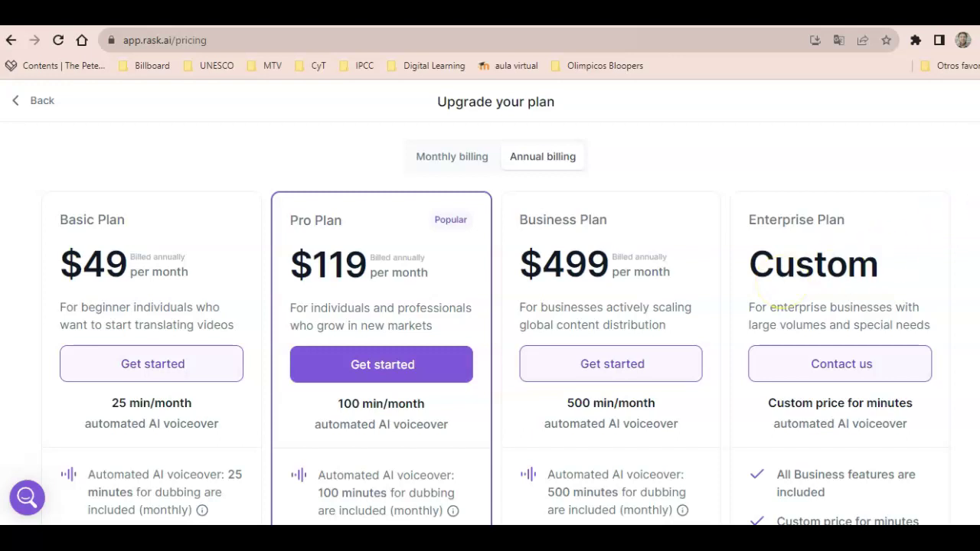
scroll(490, 305, down, 2)
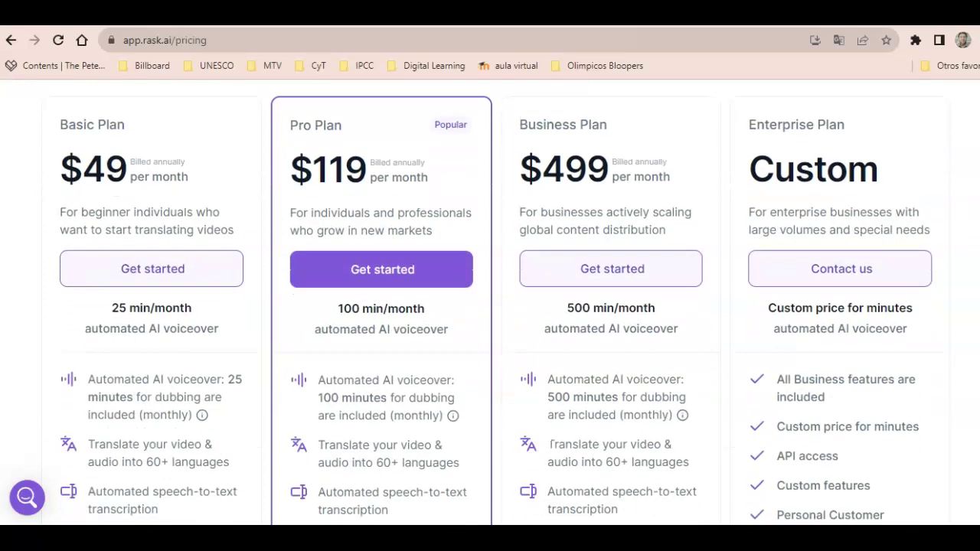
scroll(490, 305, down, 2)
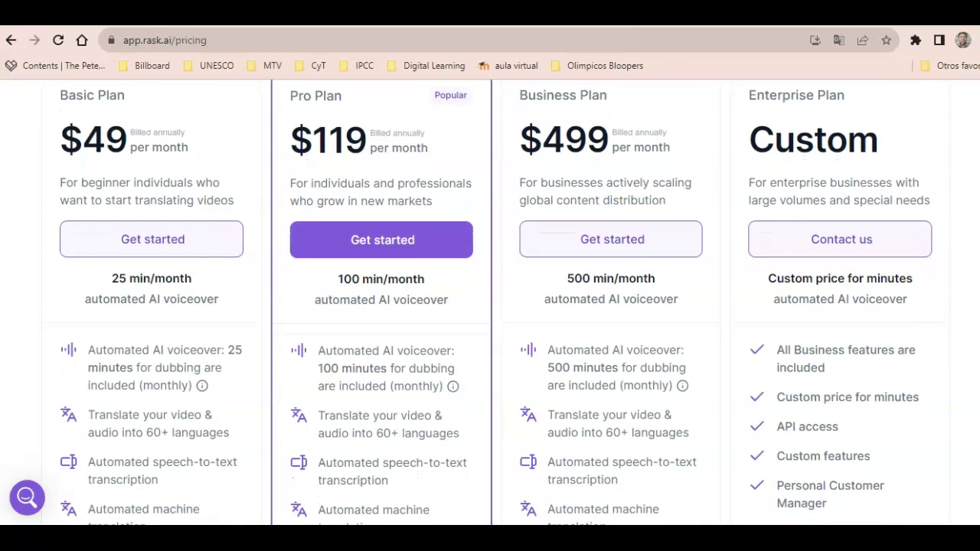
scroll(491, 305, down, 1)
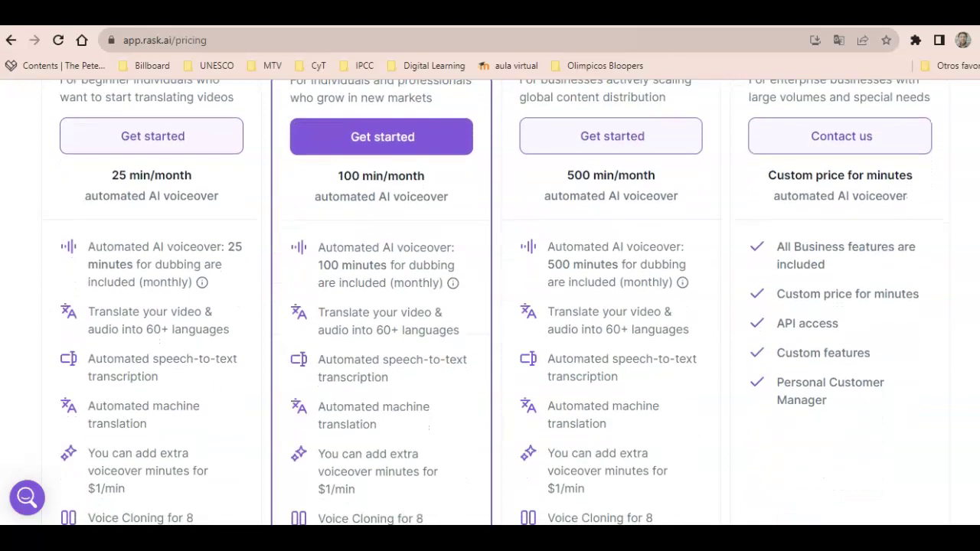
scroll(490, 304, down, 8)
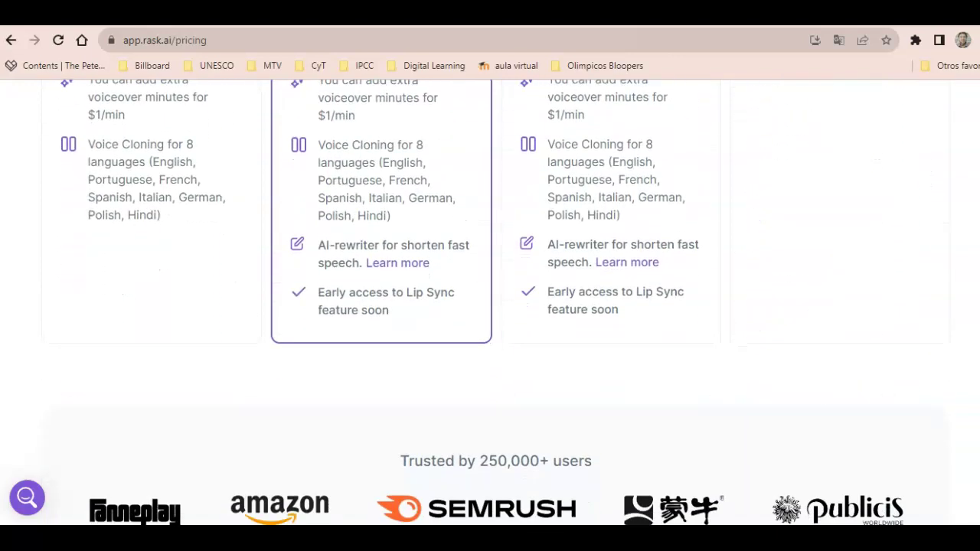
scroll(490, 304, up, 7)
scroll(647, 105, up, 1)
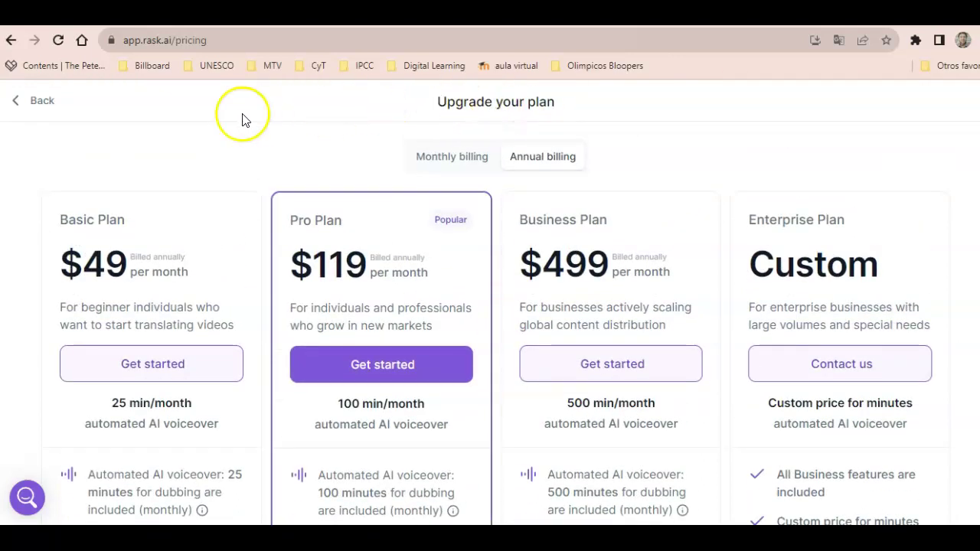
Leave the upgrade plans and return to the video translation start page, signing in again with the second listed Google account.
click(11, 41)
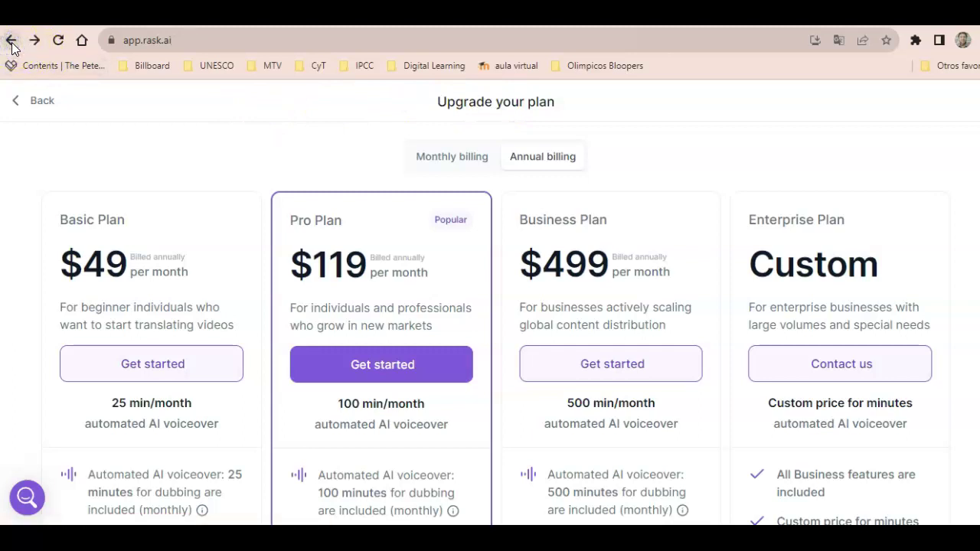
click(12, 44)
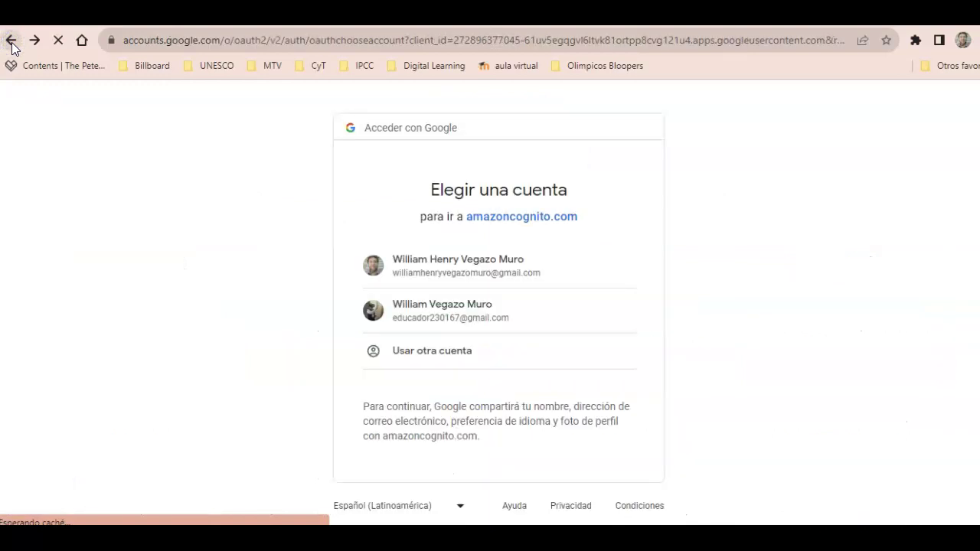
click(440, 308)
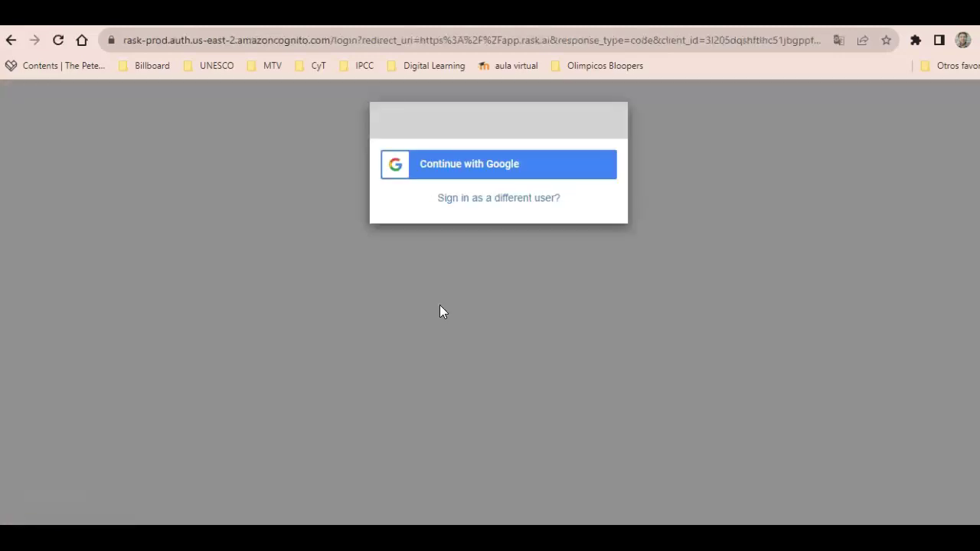
click(493, 175)
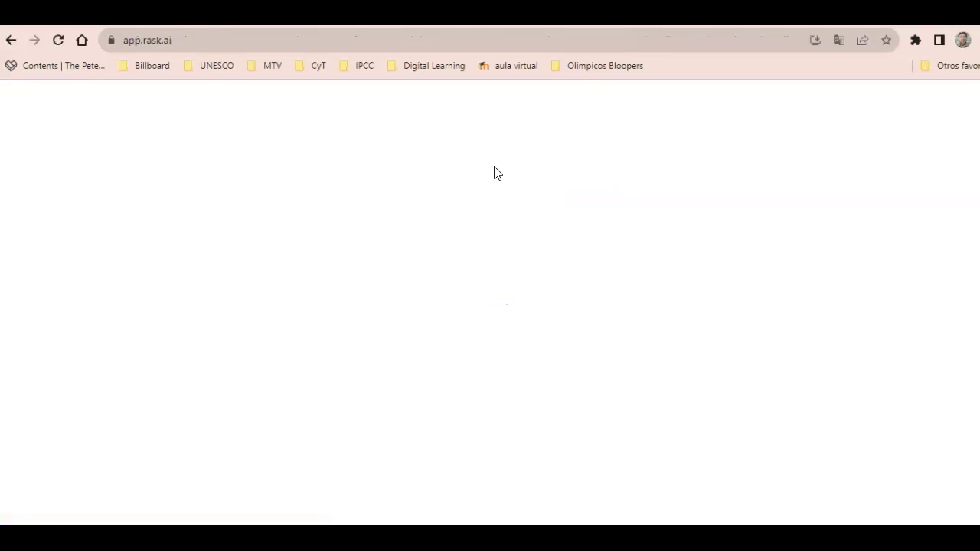
click(603, 150)
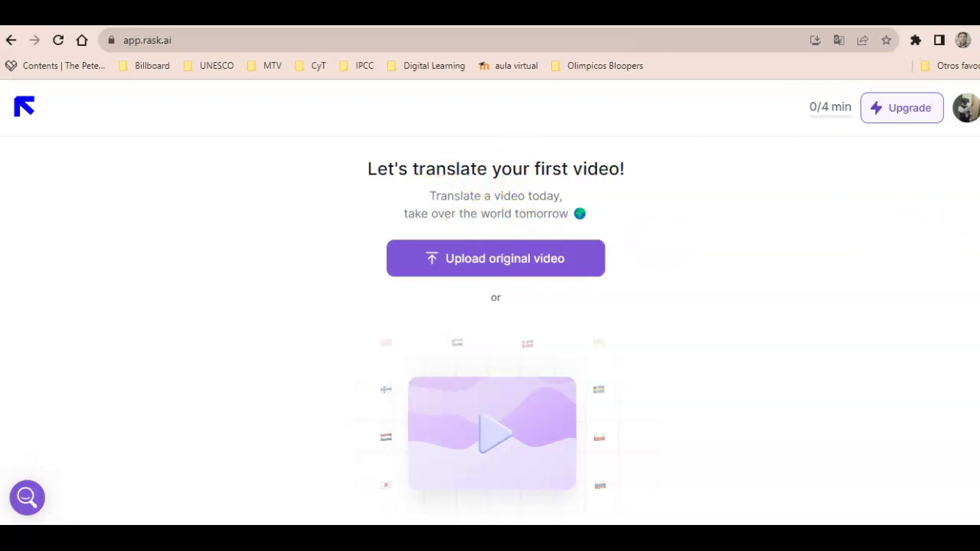
scroll(490, 306, down, 2)
scroll(490, 306, down, 1)
scroll(491, 306, up, 1)
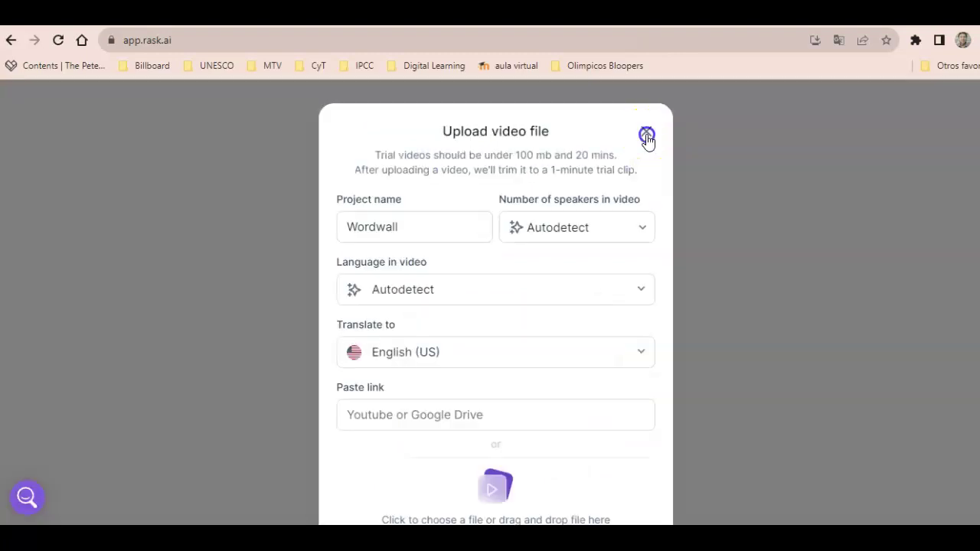
click(647, 136)
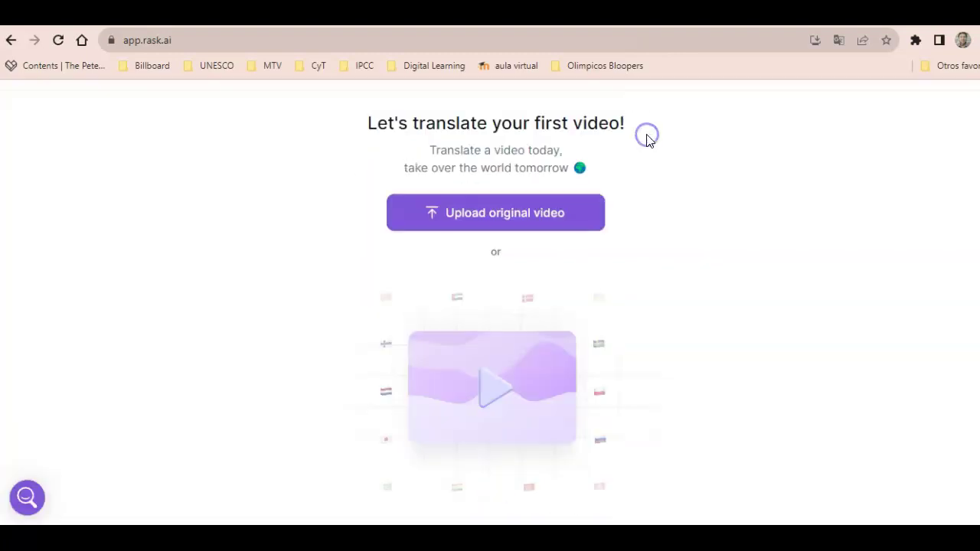
Start an original video upload and enter "Worwall" as the project name.
click(484, 220)
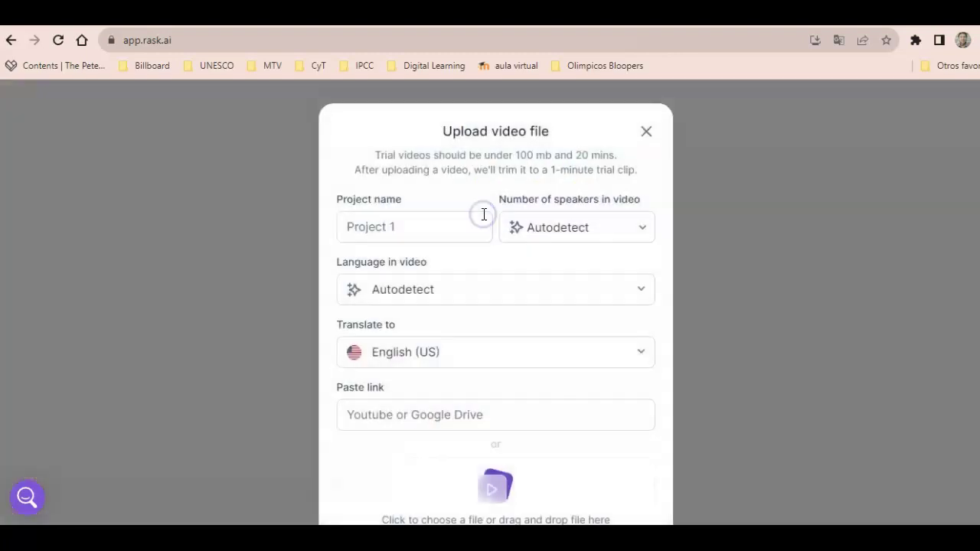
click(464, 225)
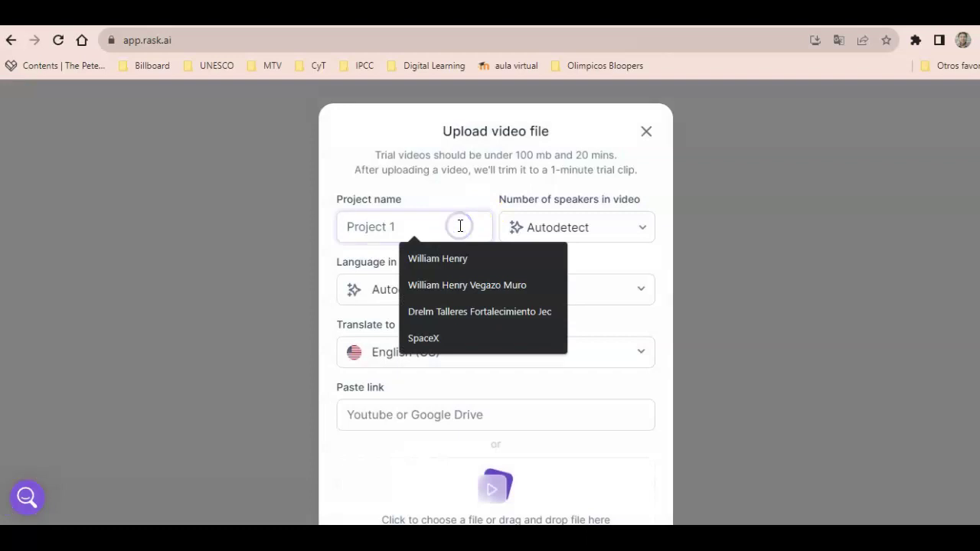
text(Worwall)
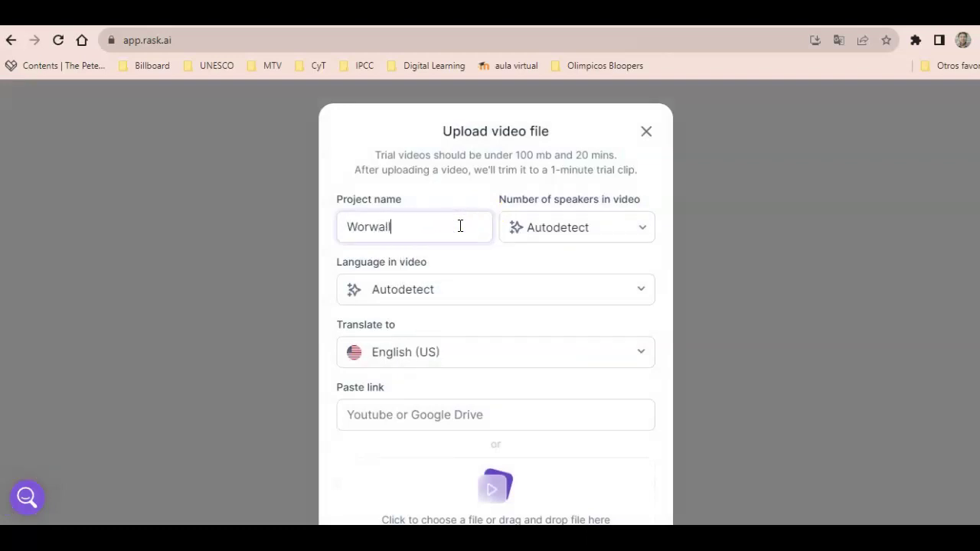
Examine the choices for number of speakers, language in video and translation language, and close the upload form.
click(635, 228)
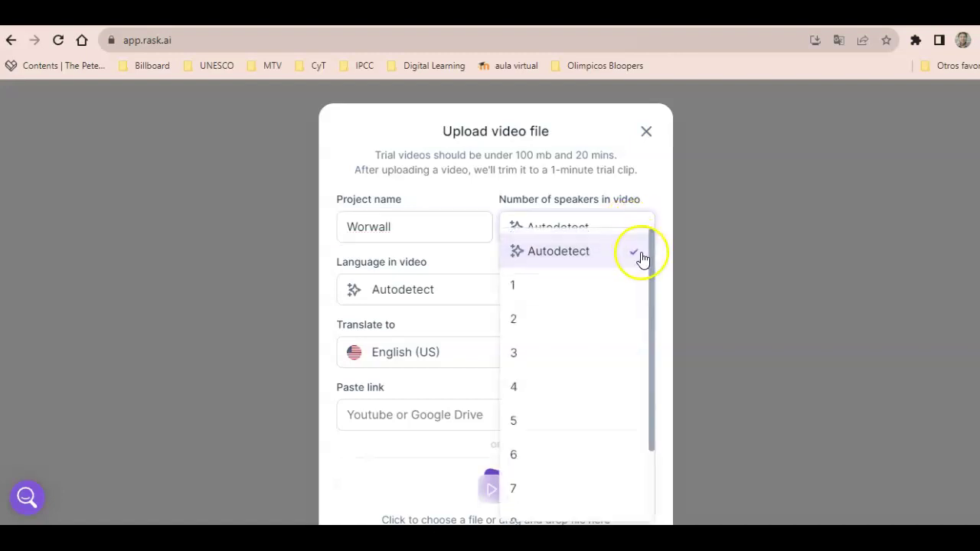
mouse_move(648, 266)
mouse_down()
mouse_move(650, 321)
mouse_move(648, 253)
mouse_up()
click(656, 192)
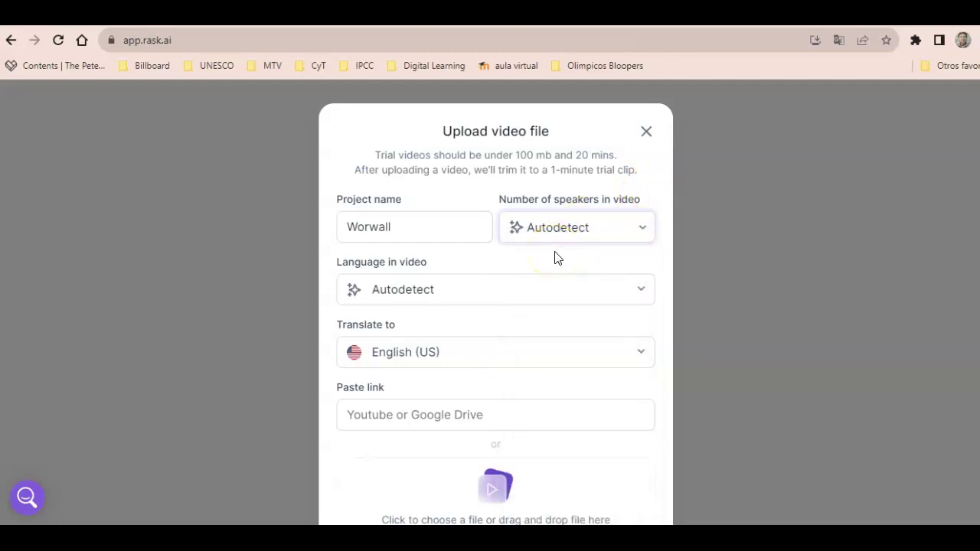
click(641, 295)
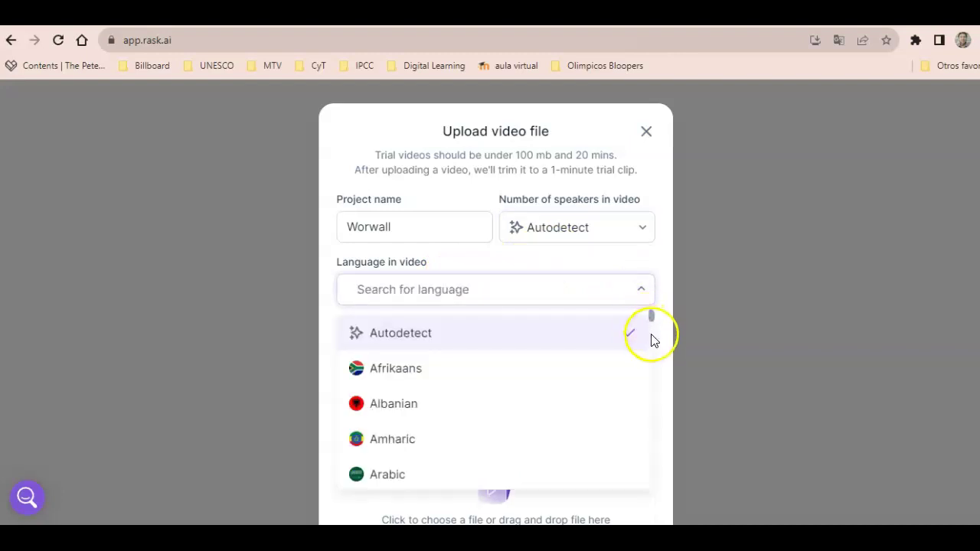
click(652, 319)
mouse_move(653, 318)
mouse_down()
mouse_move(646, 472)
mouse_move(645, 304)
mouse_up()
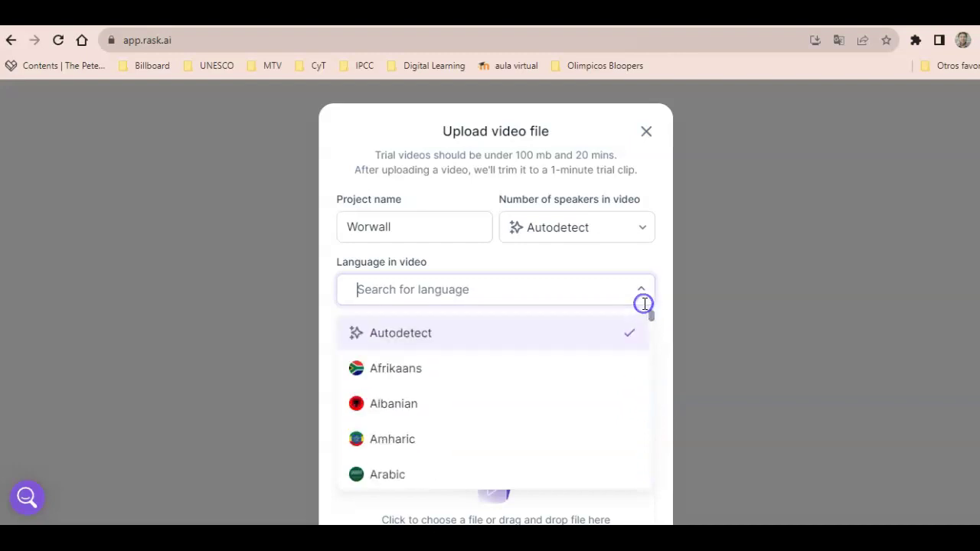
click(659, 268)
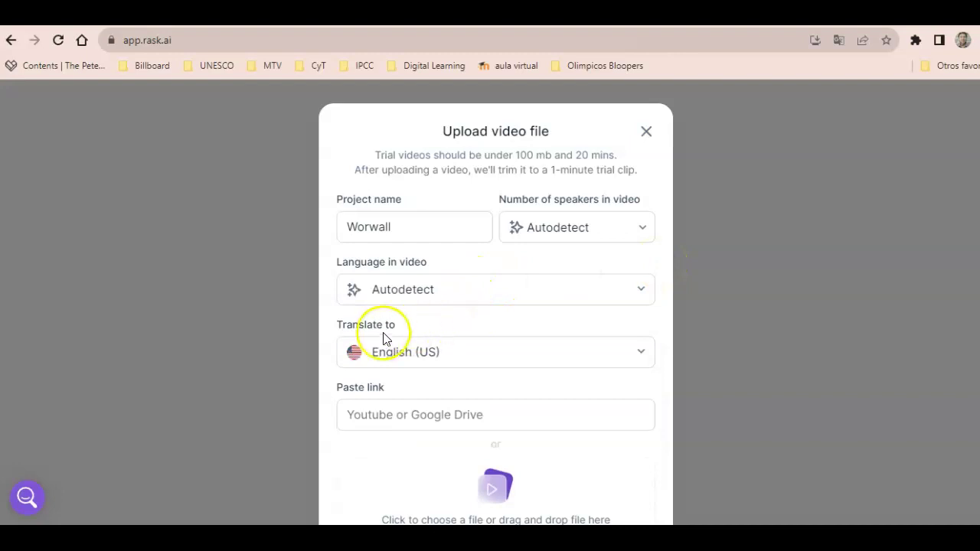
click(639, 357)
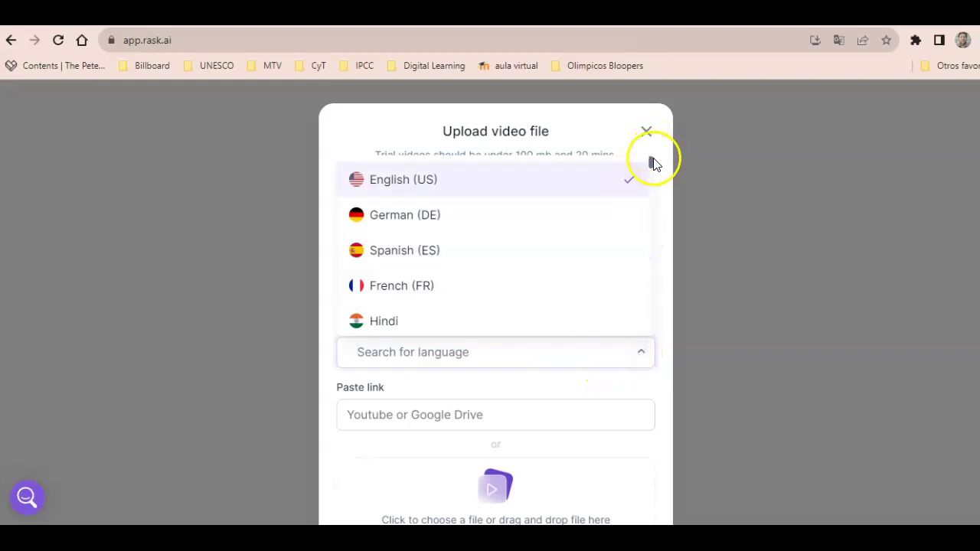
drag(651, 163, 651, 165)
scroll(651, 161, down, 2)
scroll(651, 160, up, 5)
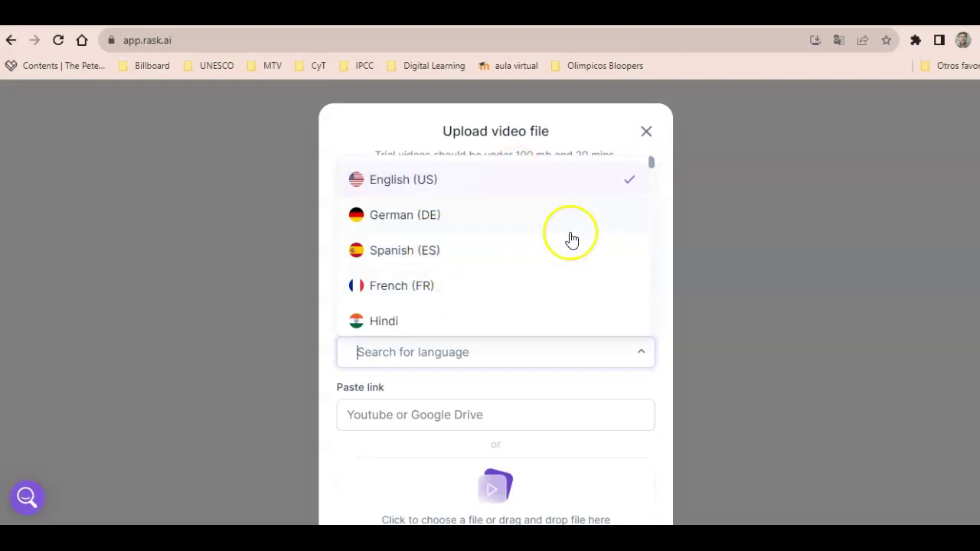
mouse_move(650, 162)
mouse_down()
mouse_move(651, 183)
mouse_move(652, 154)
mouse_up()
click(647, 134)
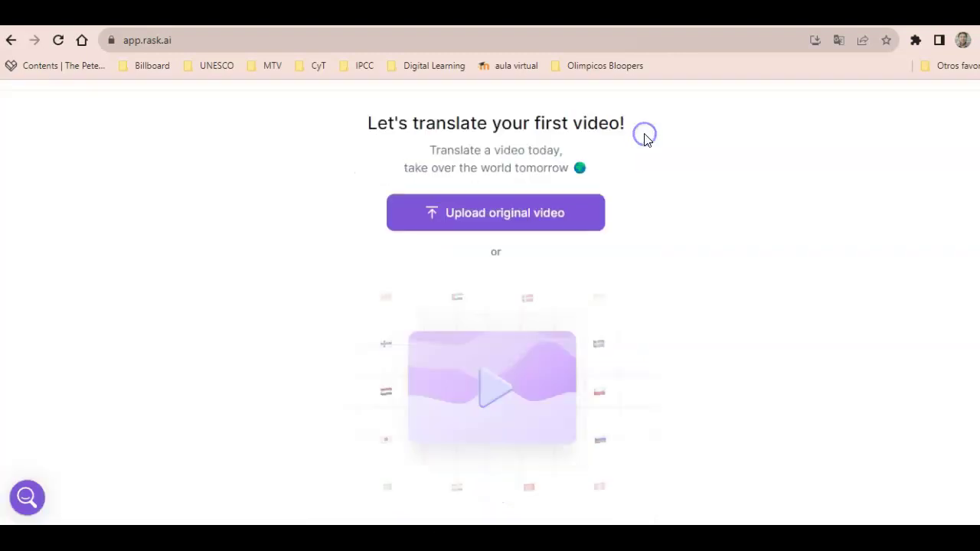
Start a new upload with the project name "worwall", add the source video by link, and translate it to English (US).
click(519, 211)
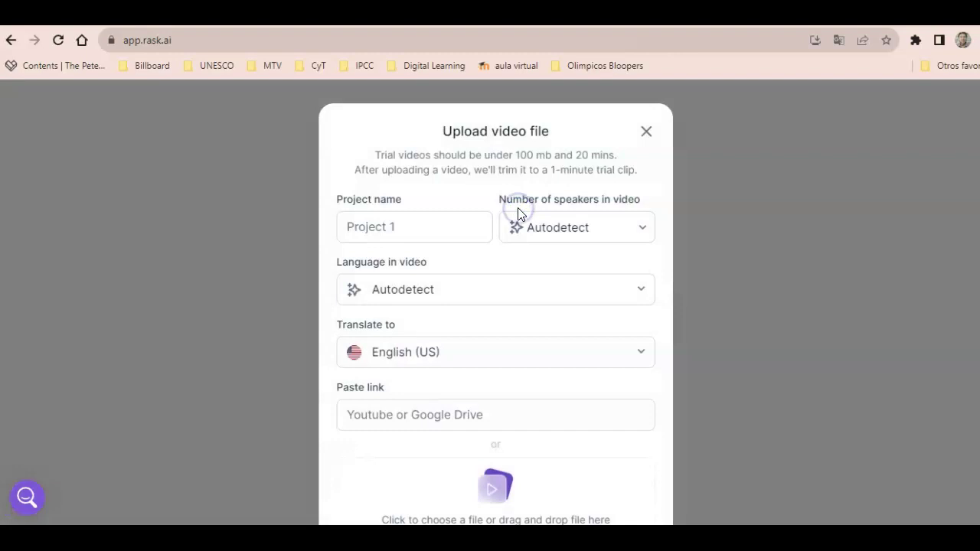
click(438, 228)
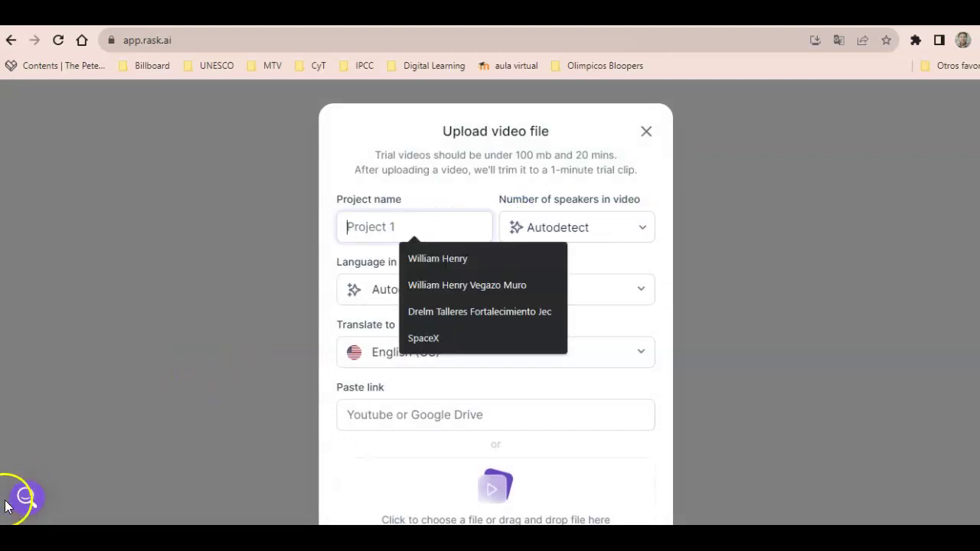
text(worwall)
scroll(49, 496, down, 2)
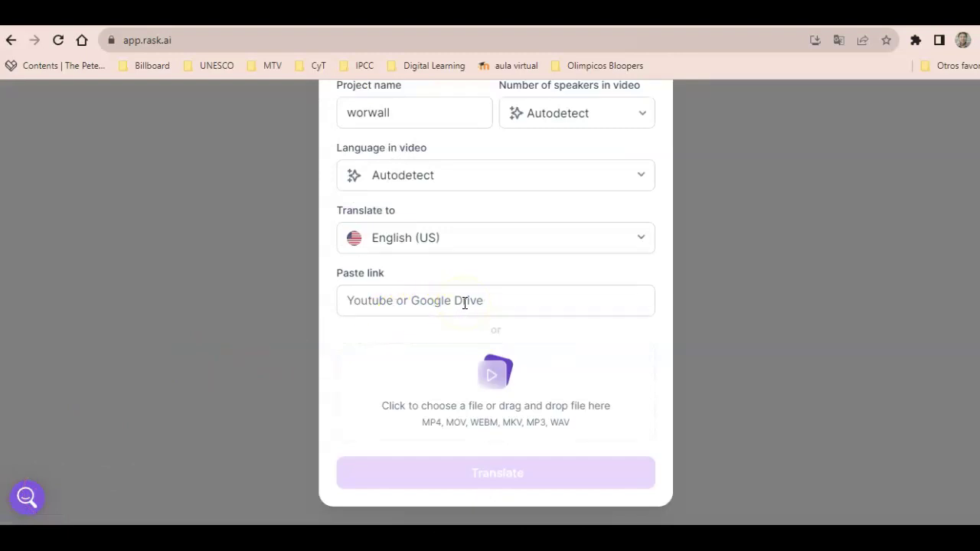
click(487, 300)
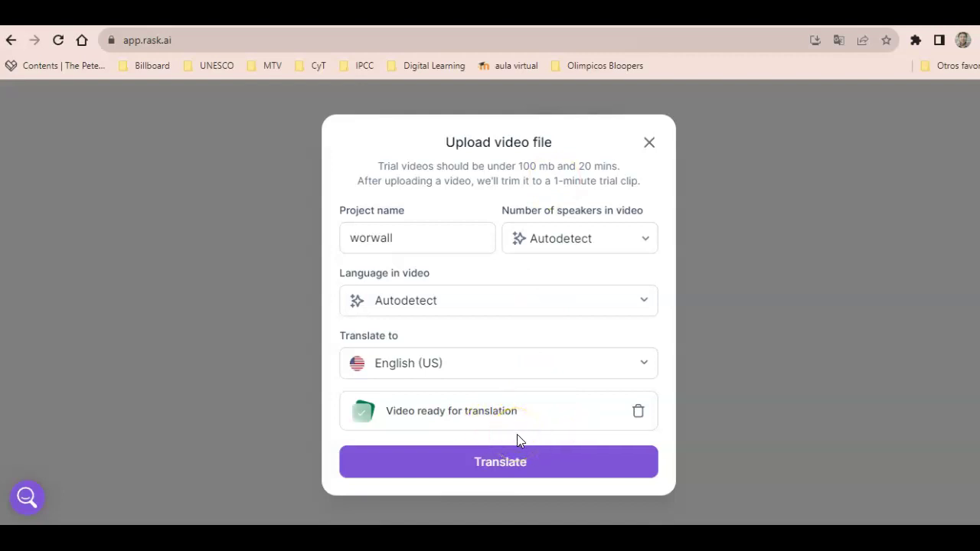
click(500, 464)
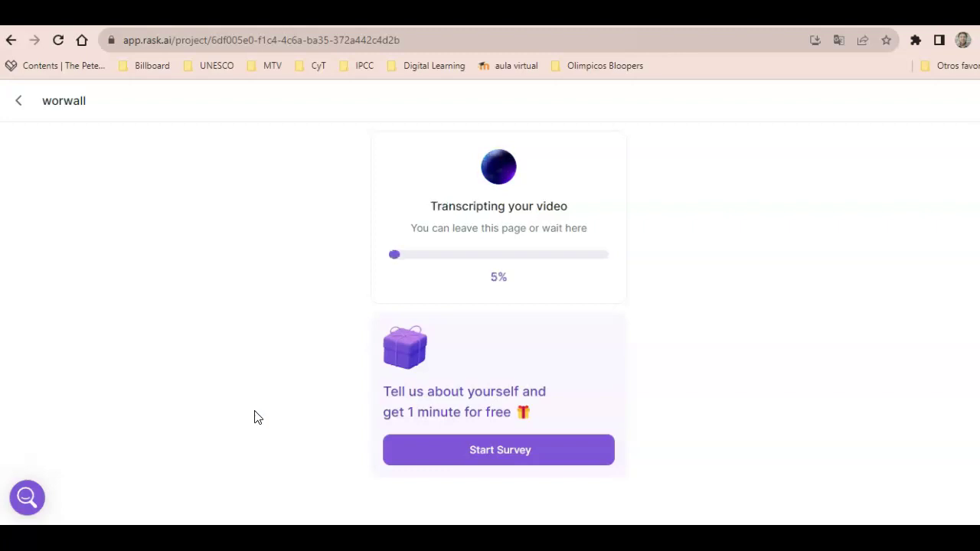
click(225, 419)
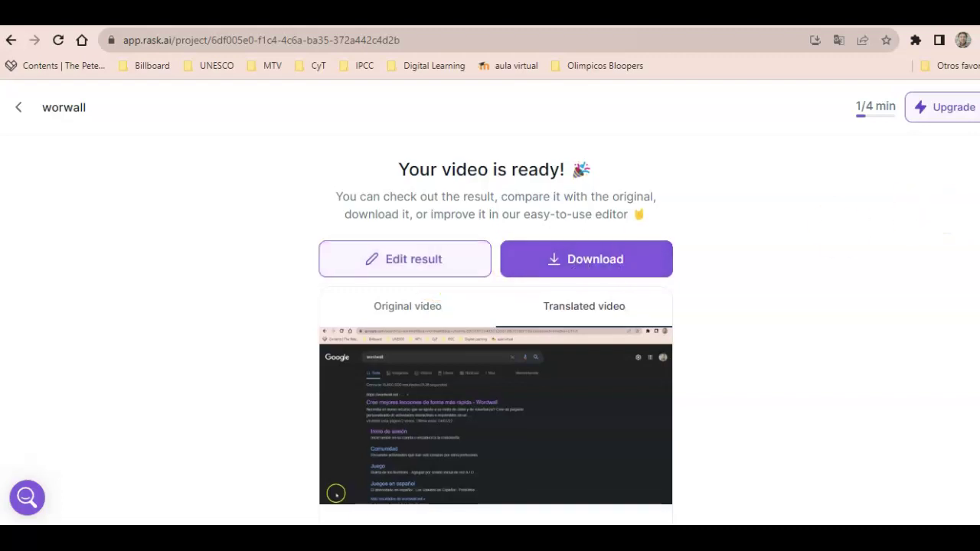
Play part of the translated video, pause it, and rate the dubbing with a thumbs up.
scroll(497, 330, down, 2)
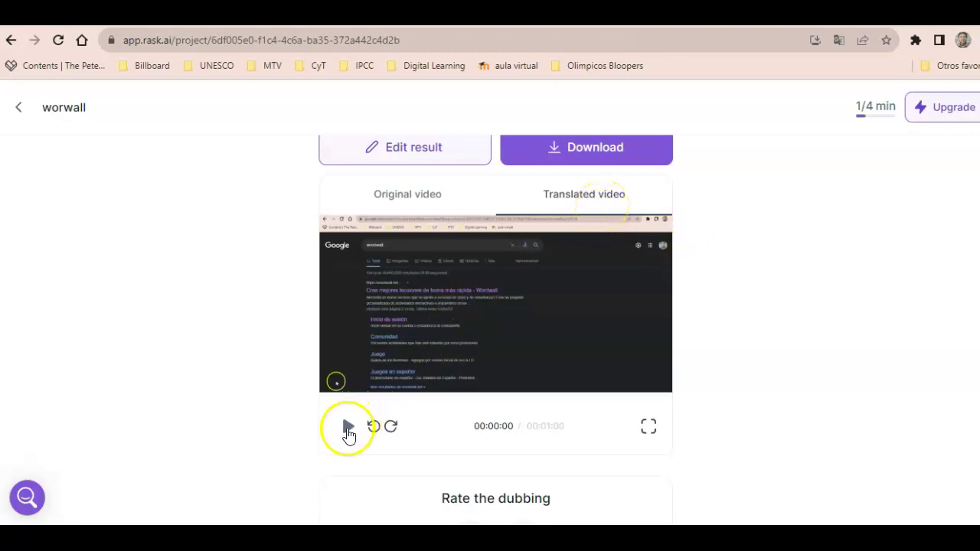
click(348, 431)
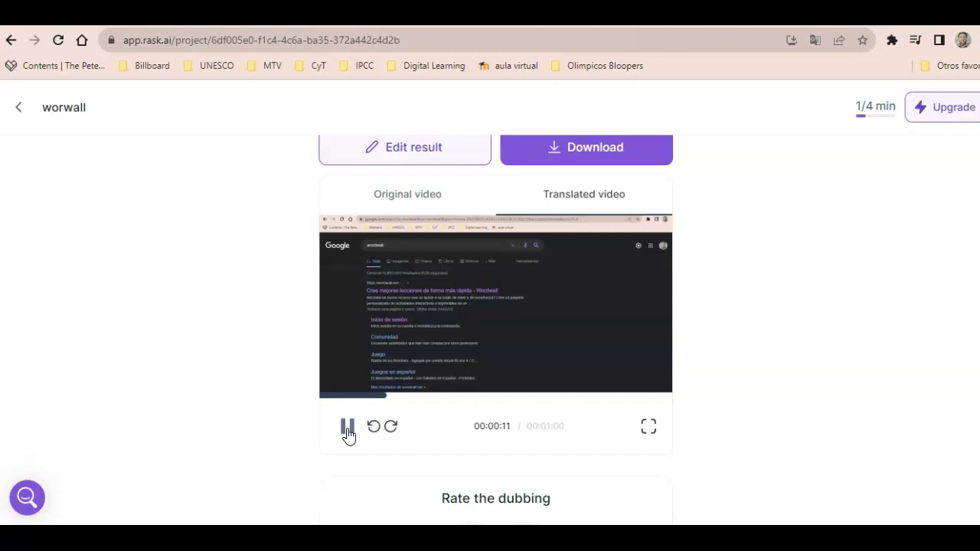
click(349, 434)
scroll(578, 433, down, 1)
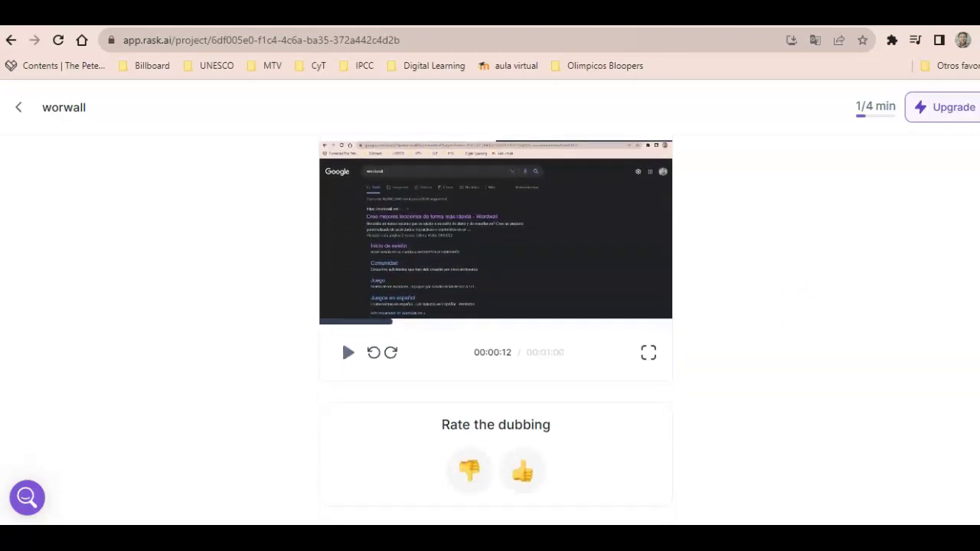
click(522, 476)
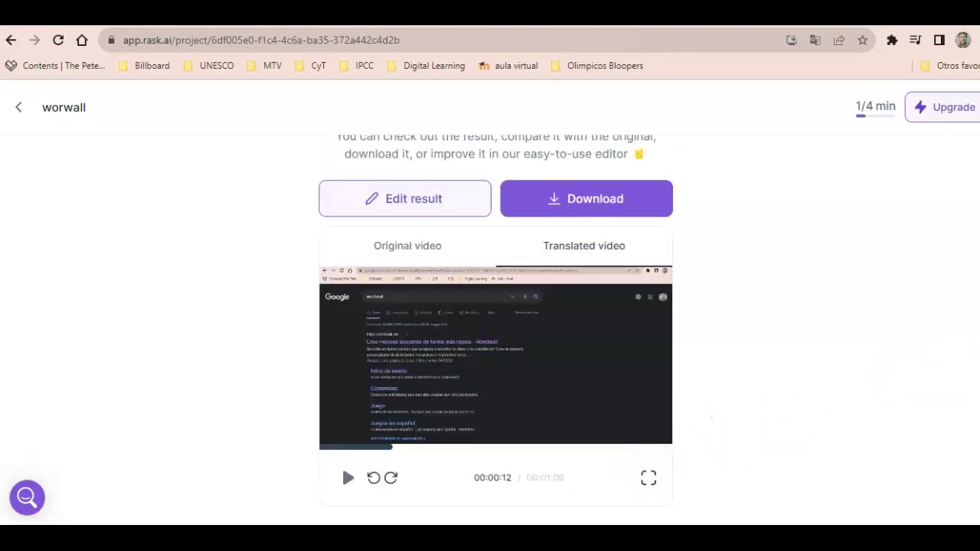
scroll(496, 331, up, 1)
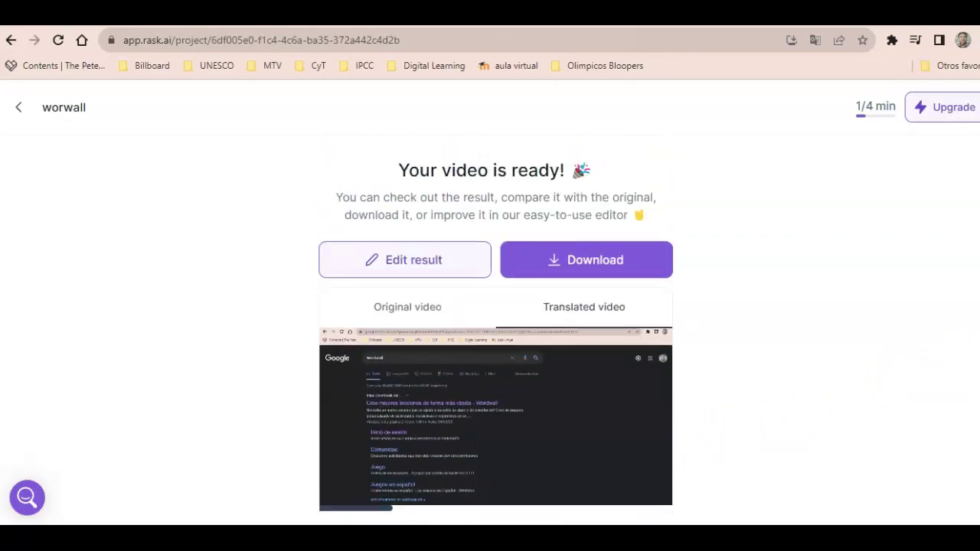